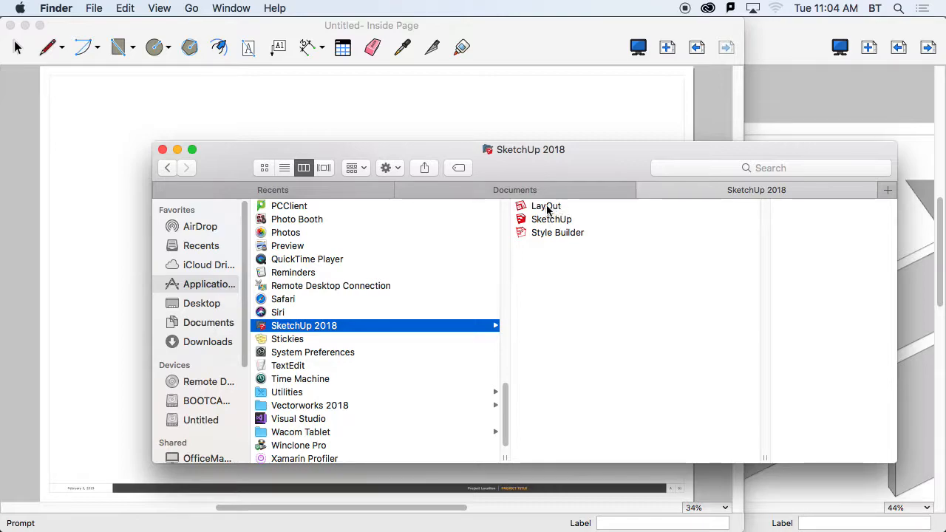
Step: Close the Finder window and the two open LayOut documents, Untitled and Assignment#2
left_click(163, 149)
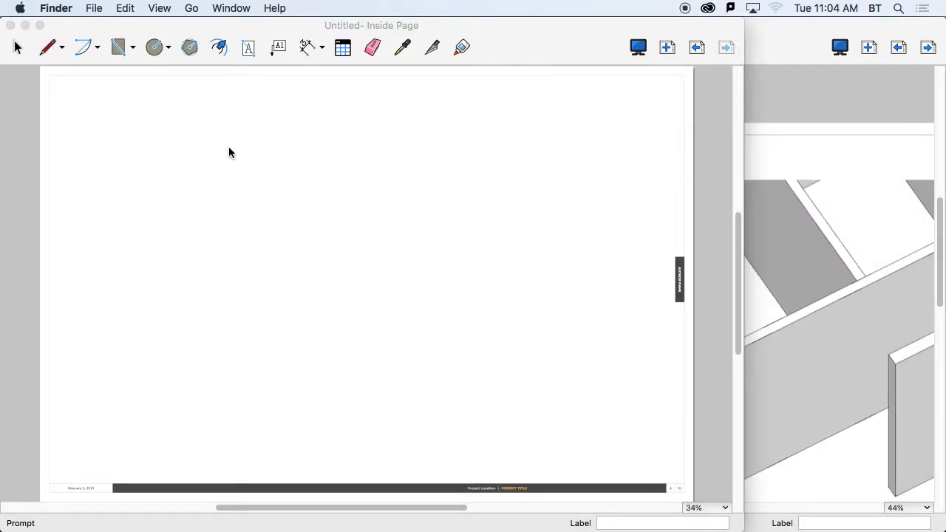
left_click(496, 34)
left_click_drag(498, 28, 494, 28)
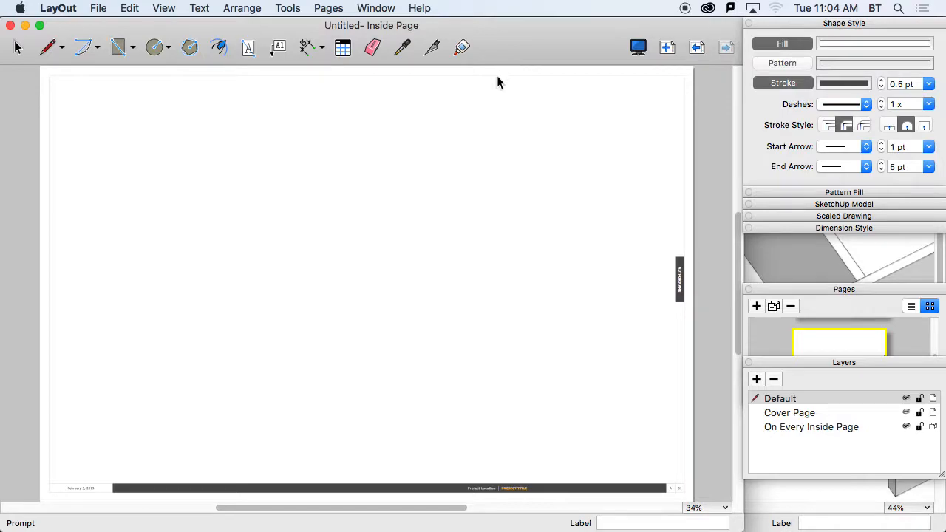
left_click(11, 25)
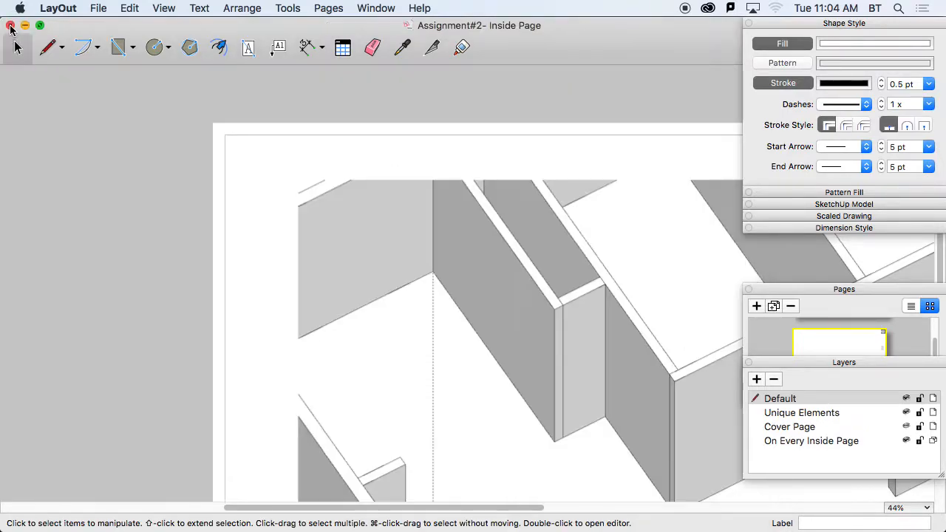
left_click(11, 25)
left_click(452, 140)
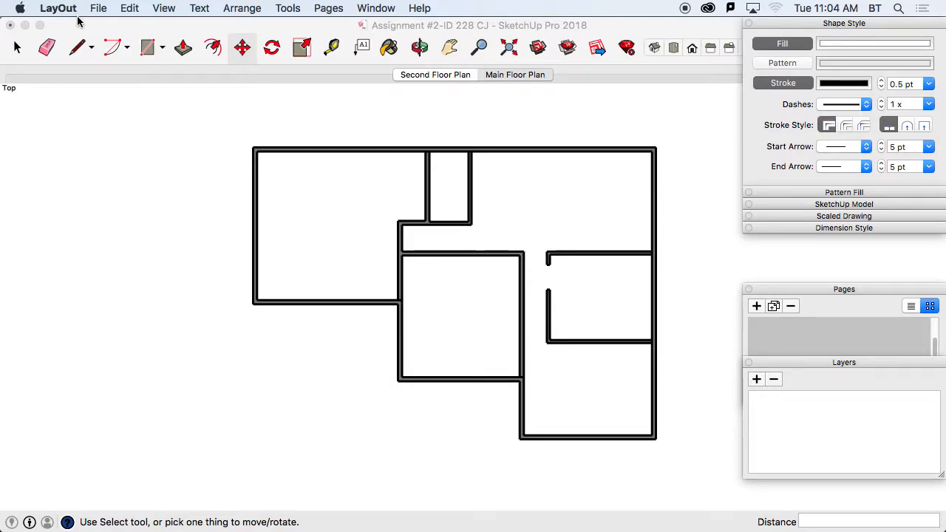
Step: Start a new LayOut document from the ArchD Landscape default template with the dark strip along the page bottom
left_click(106, 25)
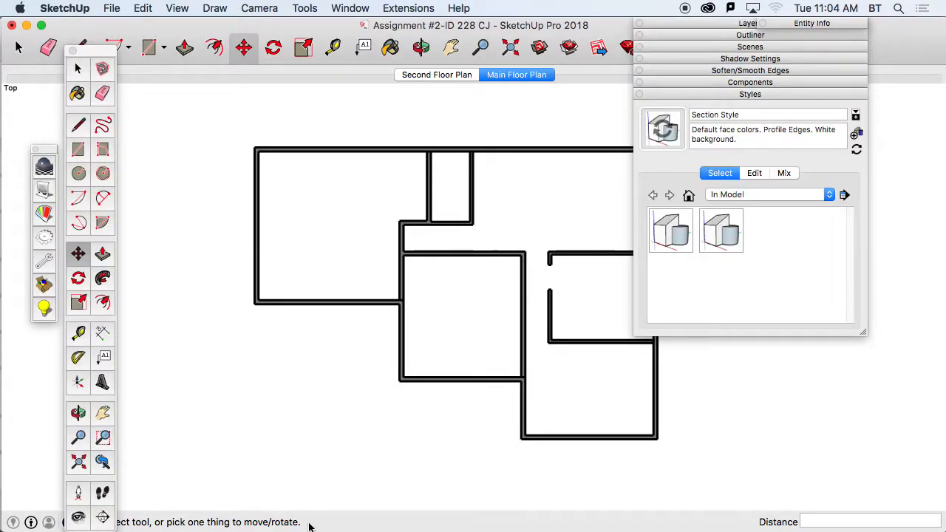
left_click(512, 503)
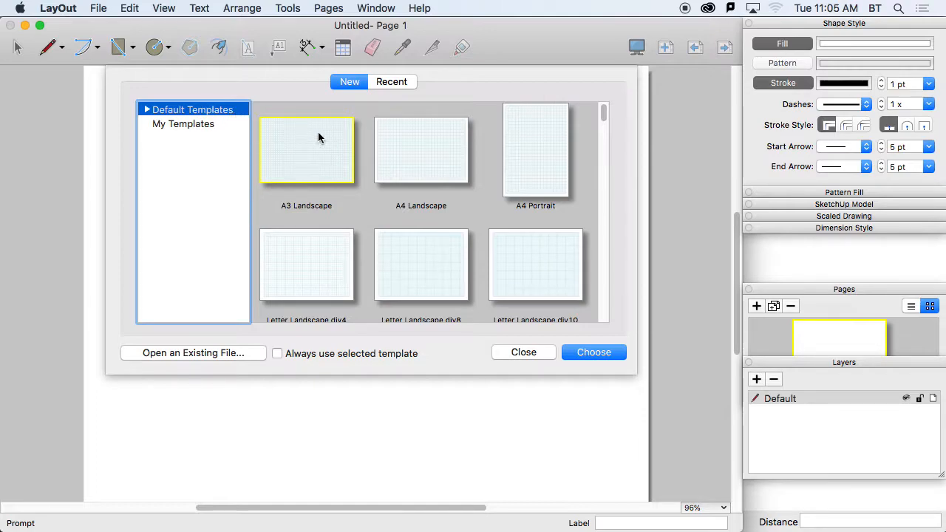
left_click(209, 124)
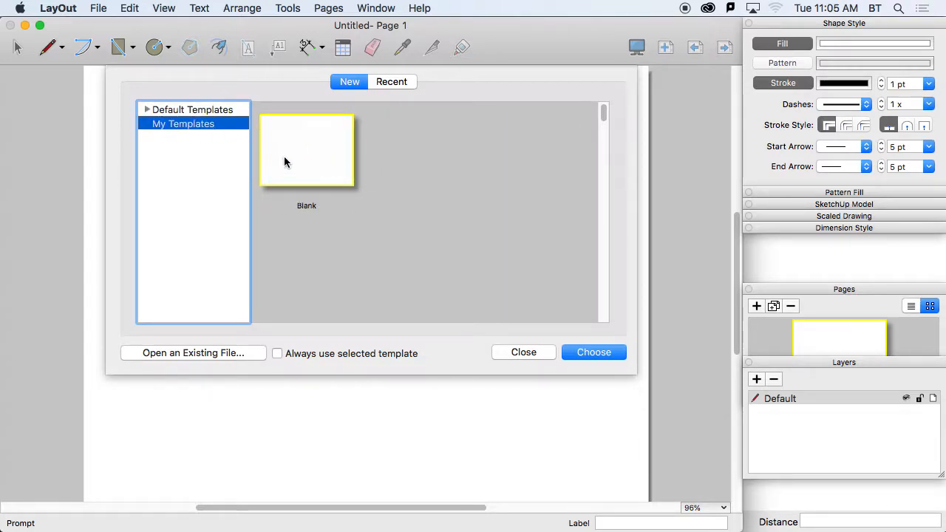
left_click(230, 111)
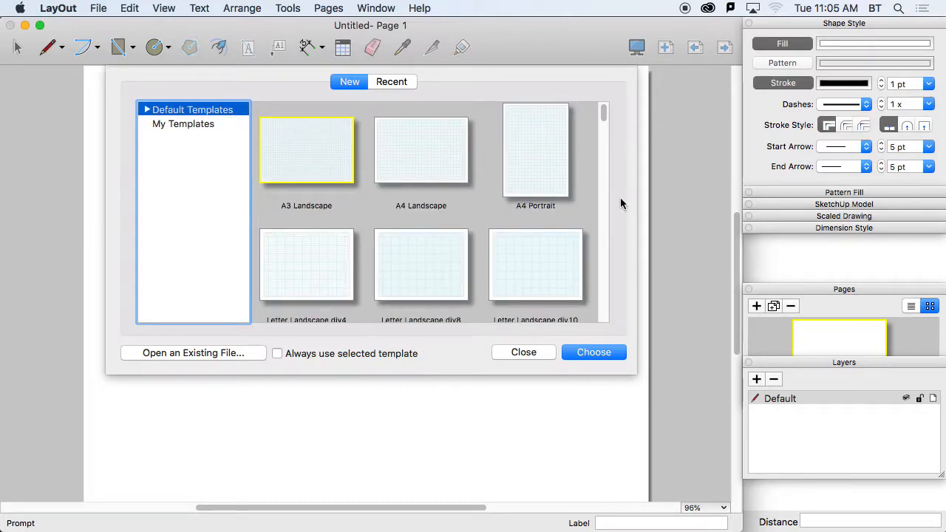
left_click_drag(604, 115, 610, 242)
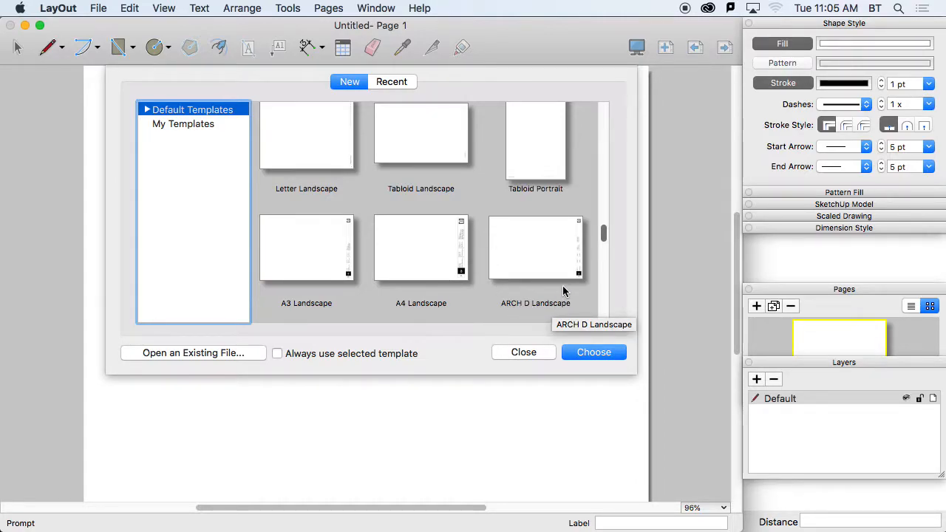
left_click(602, 236)
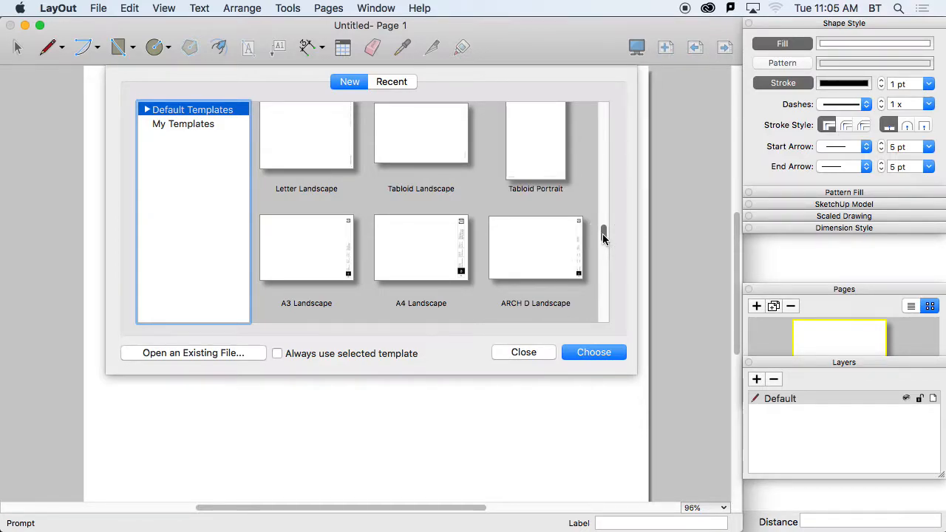
left_click_drag(603, 235, 608, 200)
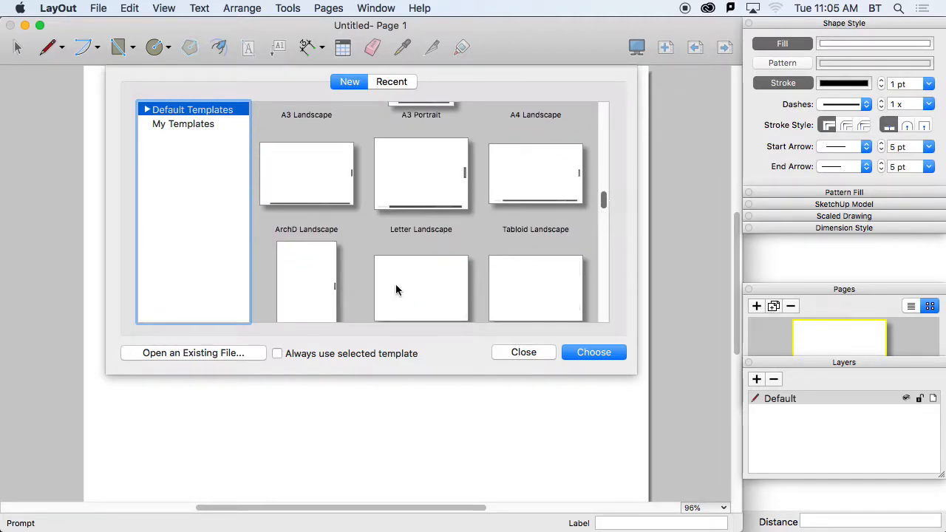
double_click(320, 184)
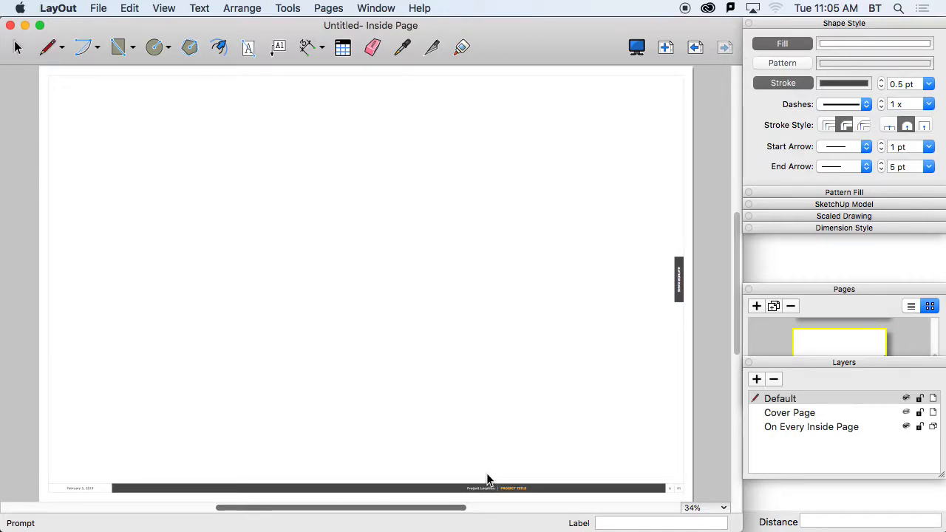
Step: Examine the template page's bottom strip with the project location and title, and the author name tag at its edge
scroll(481, 275, "up", 3)
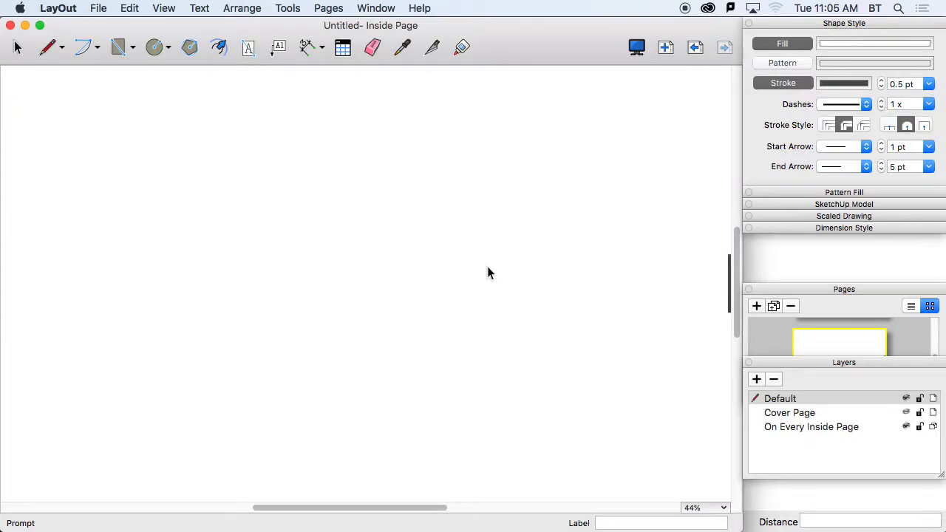
scroll(487, 268, "up", 1)
middle_click_drag(516, 395, 471, 214)
middle_click_drag(495, 292, 524, 139)
scroll(486, 229, "up", 1)
middle_click_drag(386, 236, 247, 225)
middle_click_drag(516, 160, 413, 186)
middle_click_drag(558, 173, 562, 320)
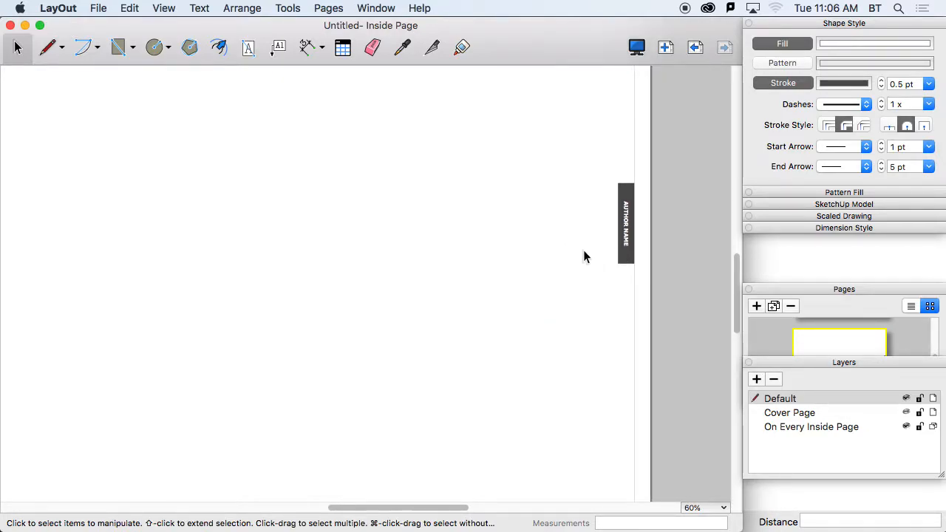
scroll(485, 251, "up", 2)
scroll(486, 250, "down", 5)
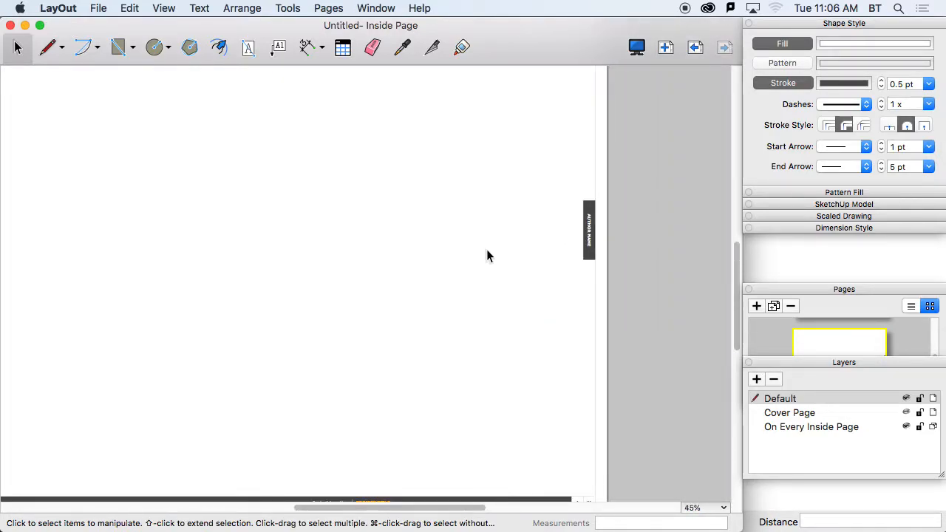
Step: Create a second document from the landscape template with a vertical title block holding logo, company, client and project fields
left_click(103, 8)
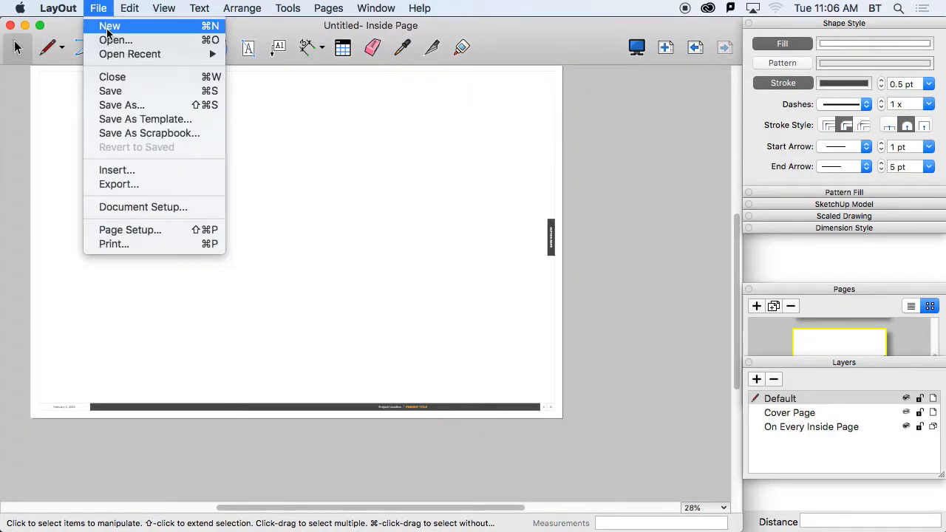
left_click(105, 25)
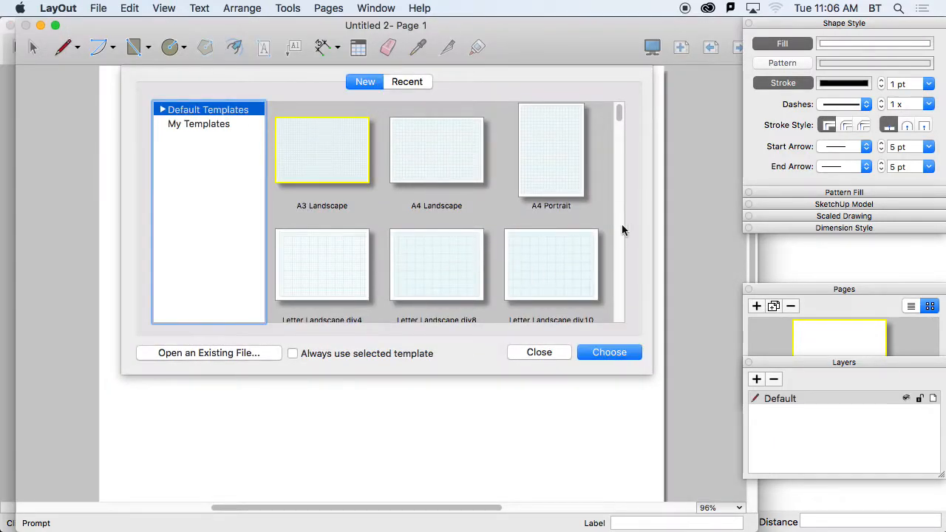
left_click_drag(618, 121, 647, 274)
double_click(317, 210)
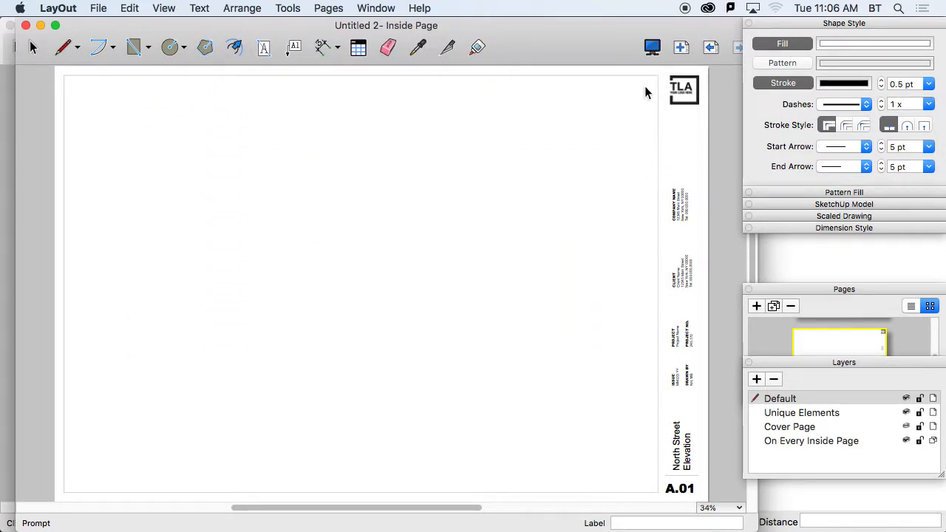
Step: Examine the vertical title block from the logo down through company, client, project, issue and sheet number fields, and close that document
scroll(668, 127, "up", 10)
middle_click_drag(668, 127, 380, 203)
scroll(414, 300, "up", 5)
scroll(415, 297, "down", 5)
middle_click_drag(425, 399, 402, 52)
middle_click_drag(424, 314, 423, 206)
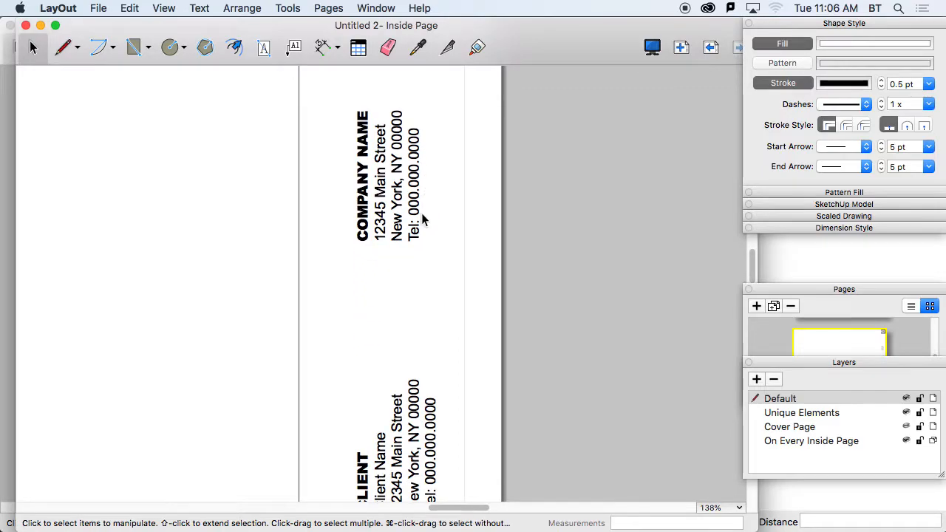
middle_click_drag(445, 297, 437, 78)
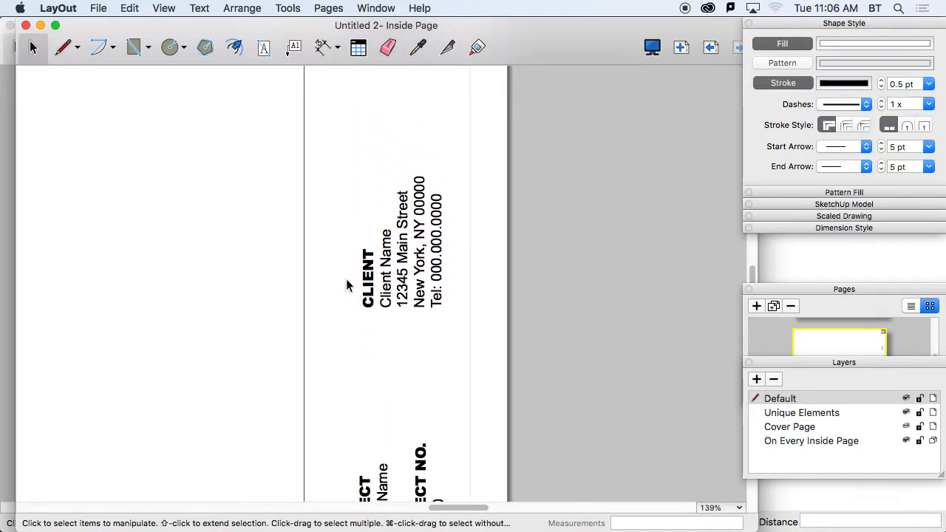
middle_click_drag(413, 329, 457, 132)
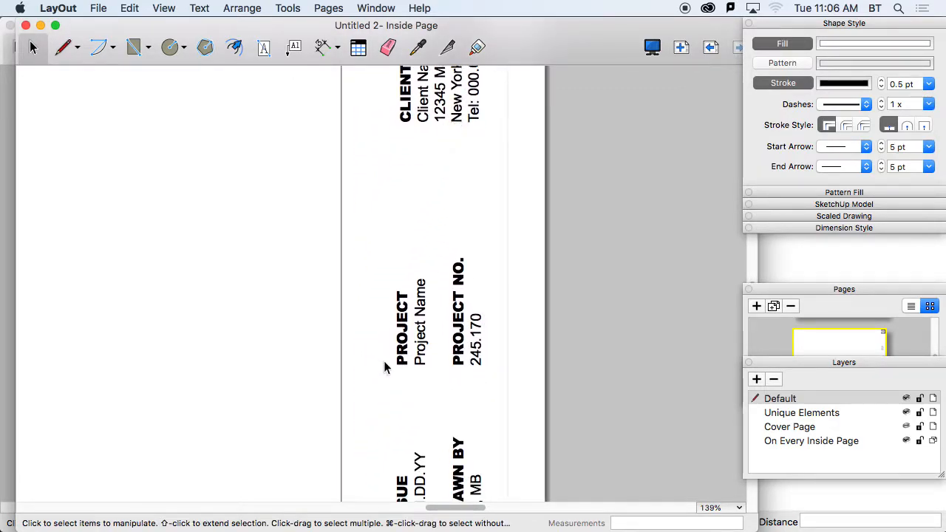
middle_click_drag(459, 359, 445, 206)
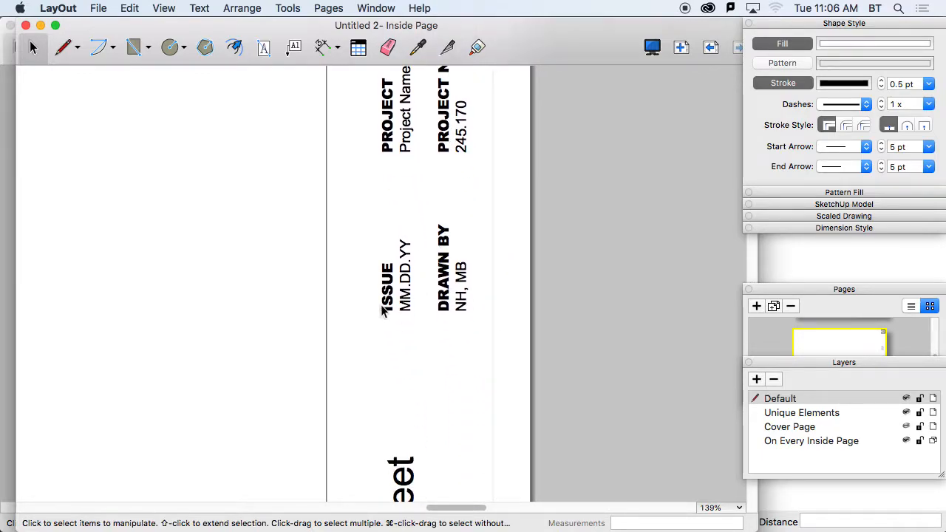
middle_click_drag(460, 310, 478, 121)
middle_click_drag(473, 285, 414, 290)
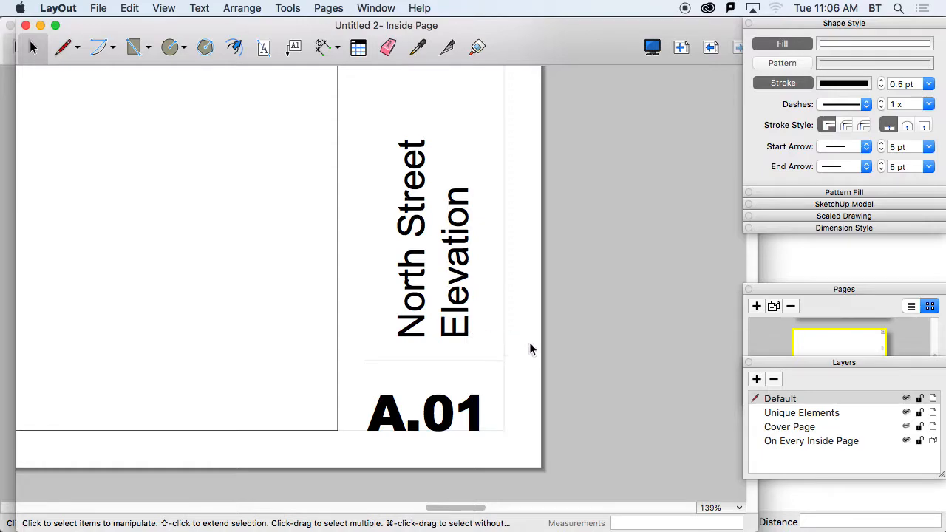
scroll(503, 392, "down", 5)
scroll(504, 396, "down", 2)
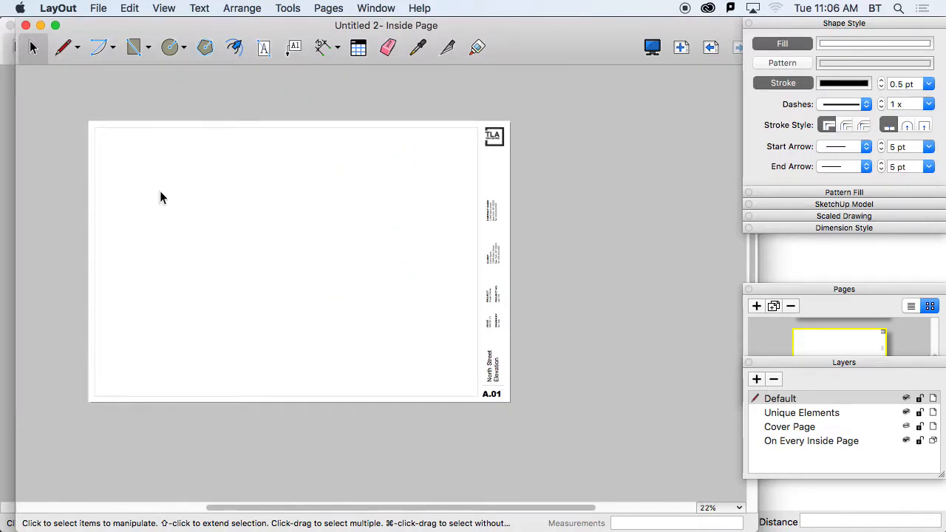
left_click(25, 26)
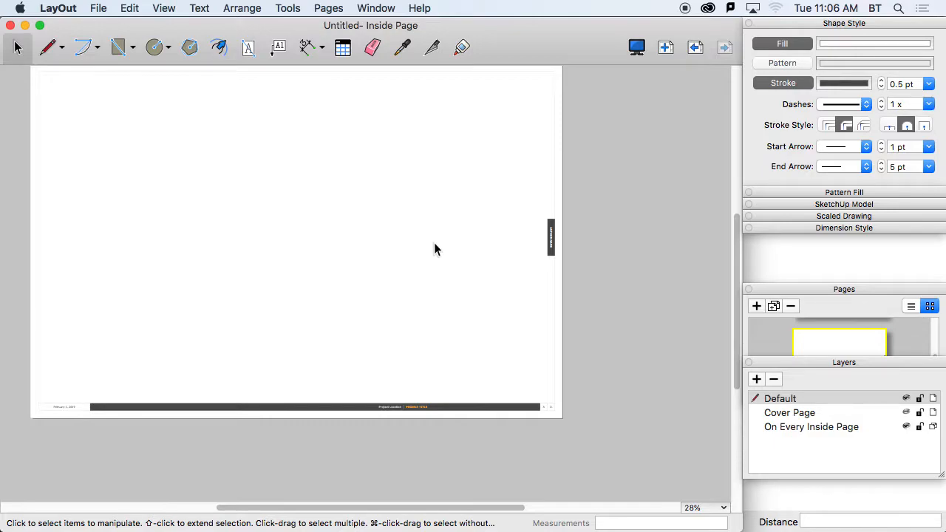
middle_click_drag(371, 202, 438, 216)
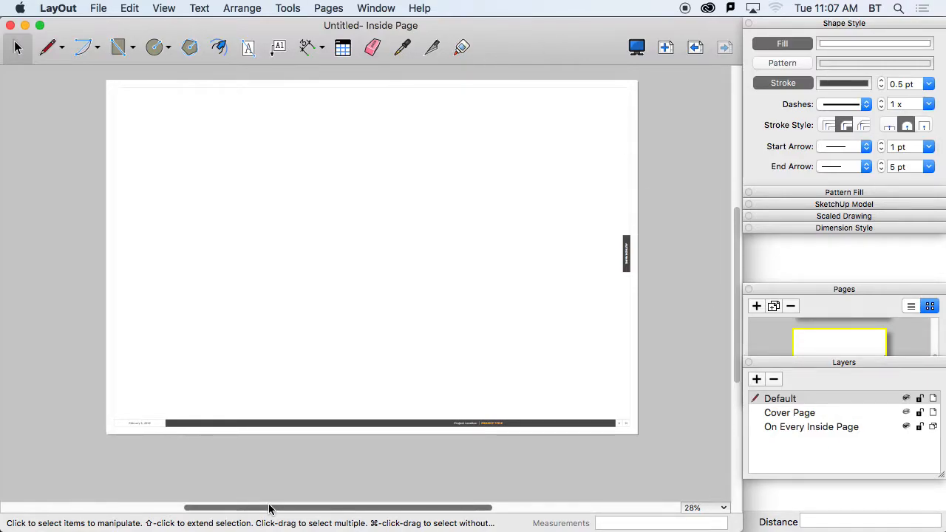
mouse_move(1, 1)
left_click(292, 97)
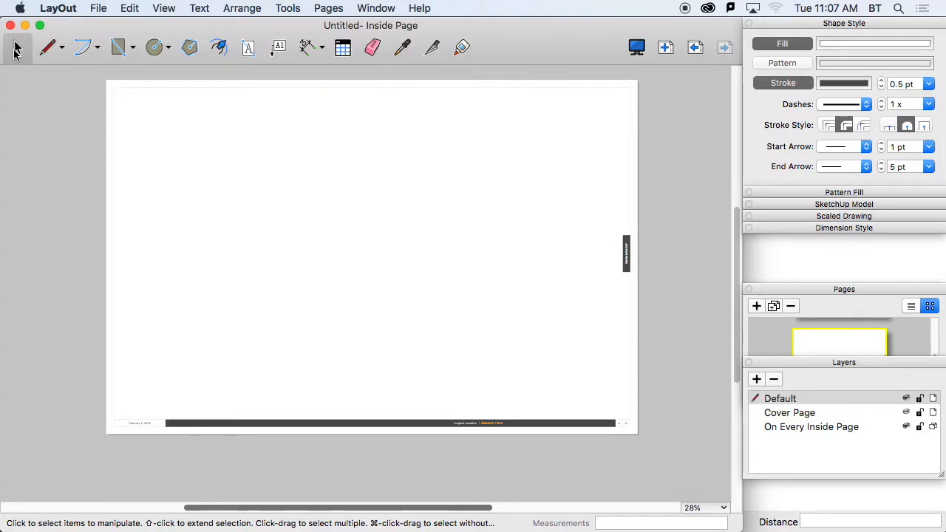
left_click(61, 48)
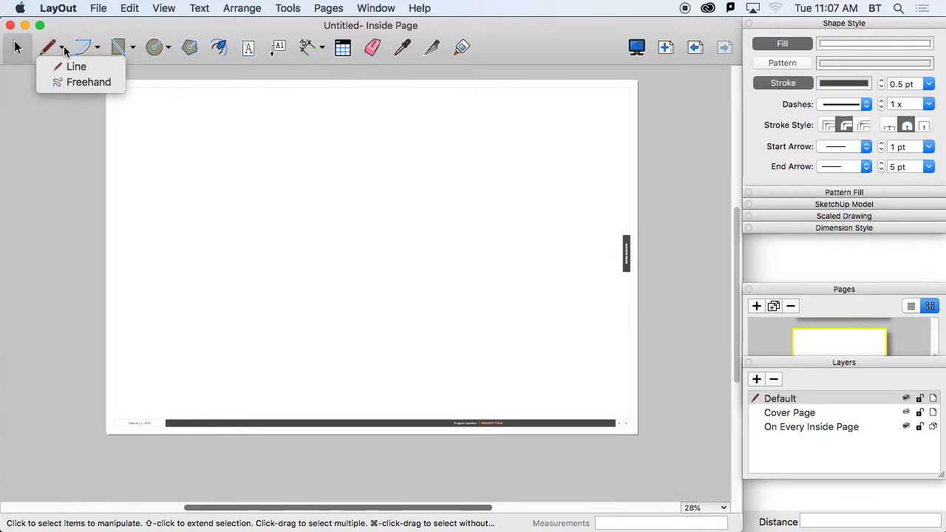
left_click(77, 67)
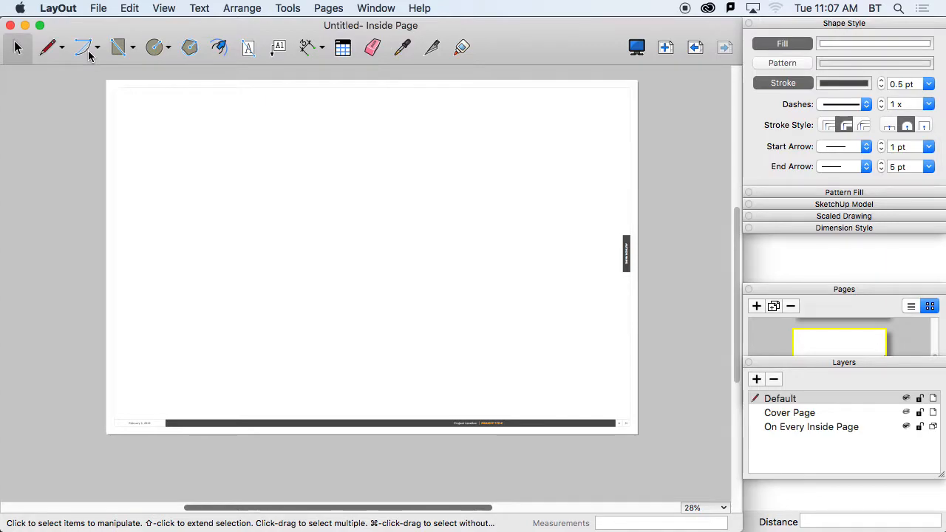
left_click(170, 48)
left_click(102, 9)
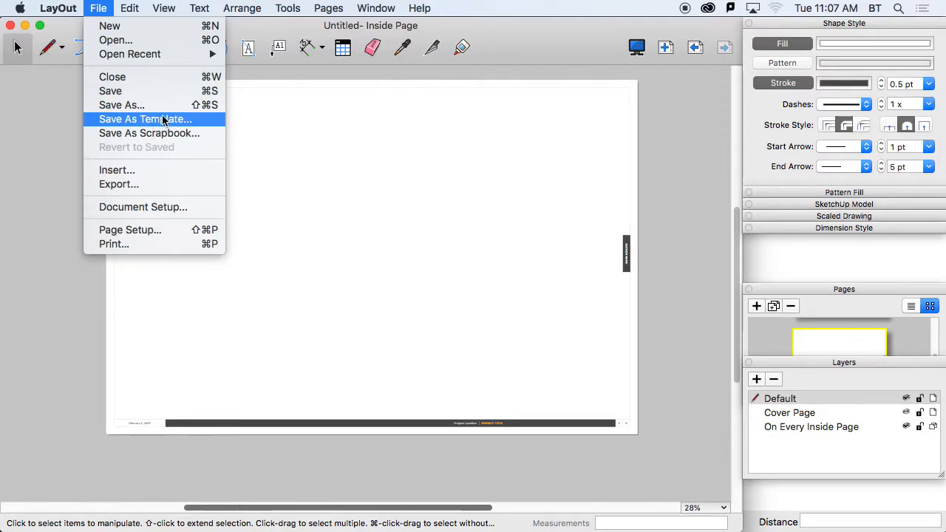
mouse_move(131, 5)
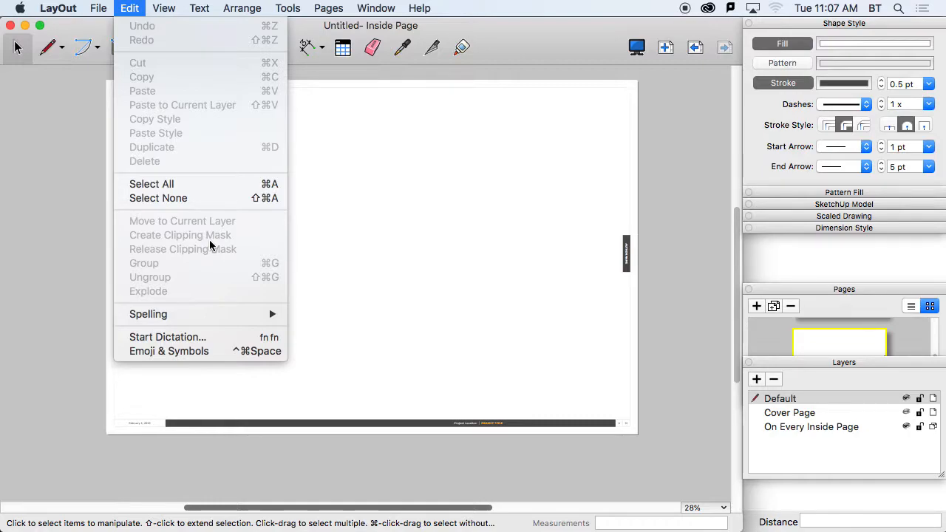
mouse_move(165, 10)
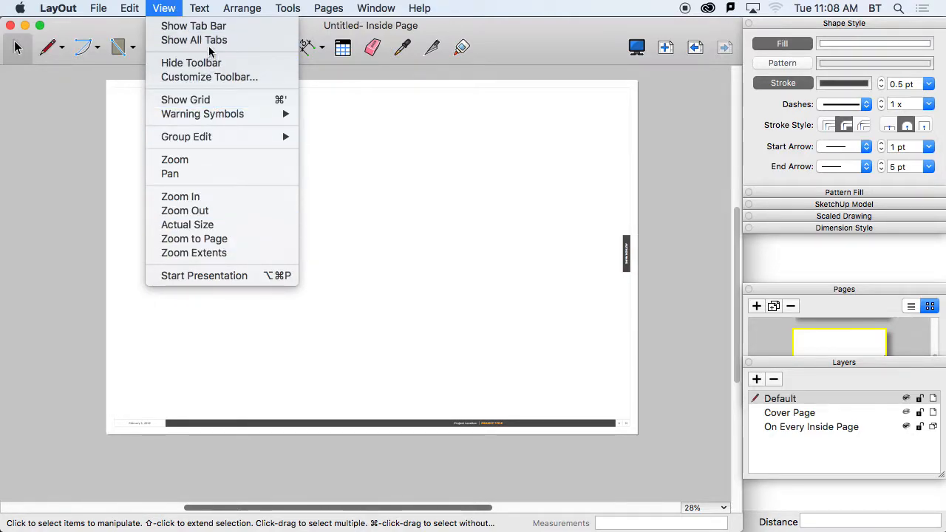
mouse_move(207, 8)
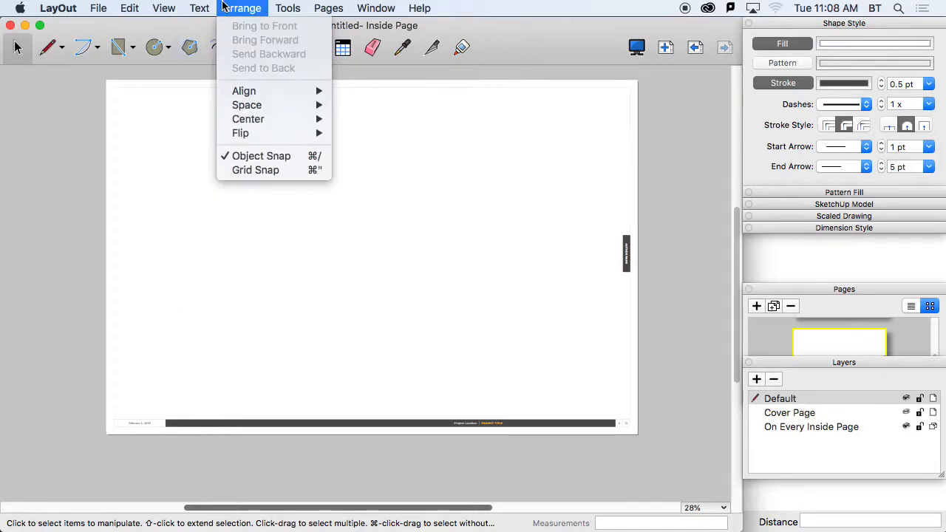
mouse_move(294, 7)
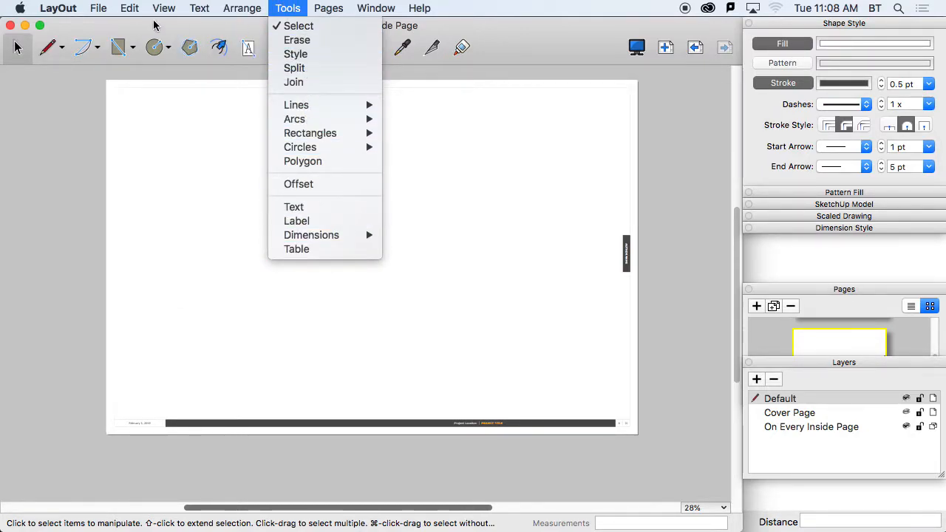
mouse_move(328, 9)
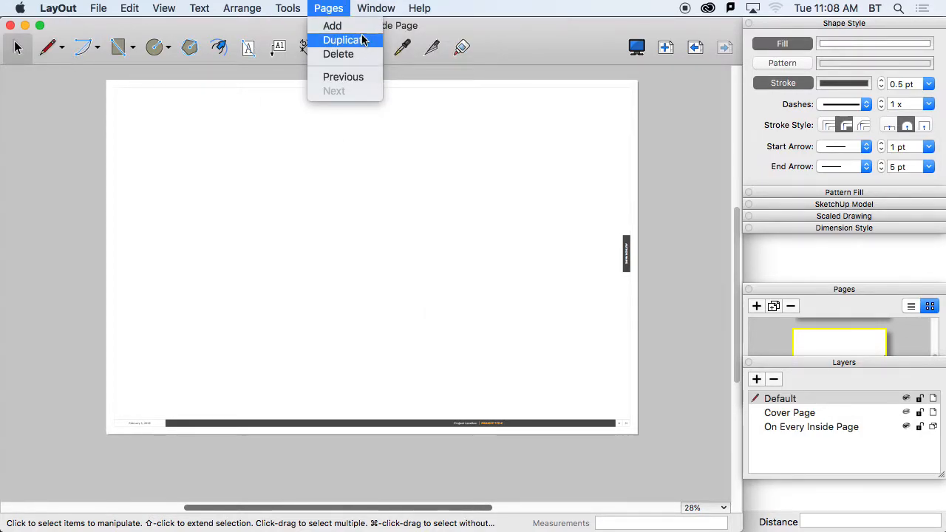
mouse_move(364, 9)
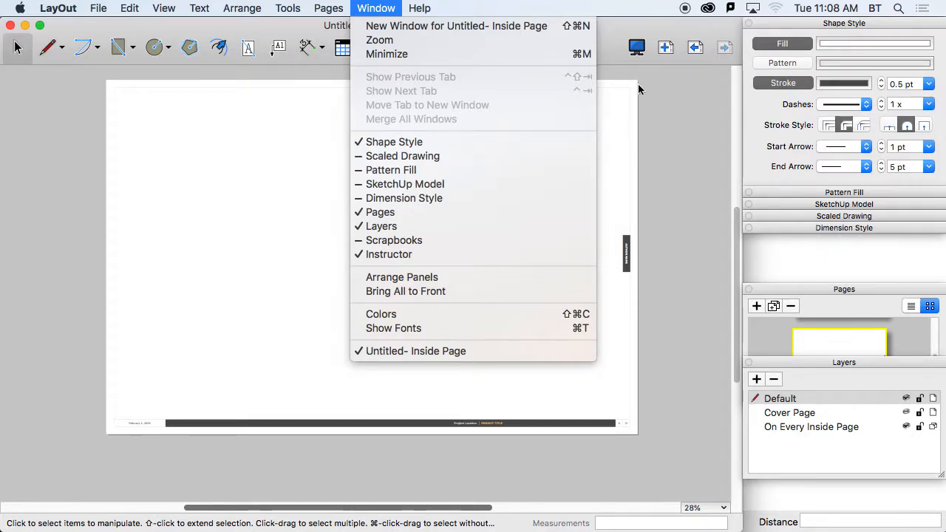
mouse_move(419, 8)
left_click(695, 32)
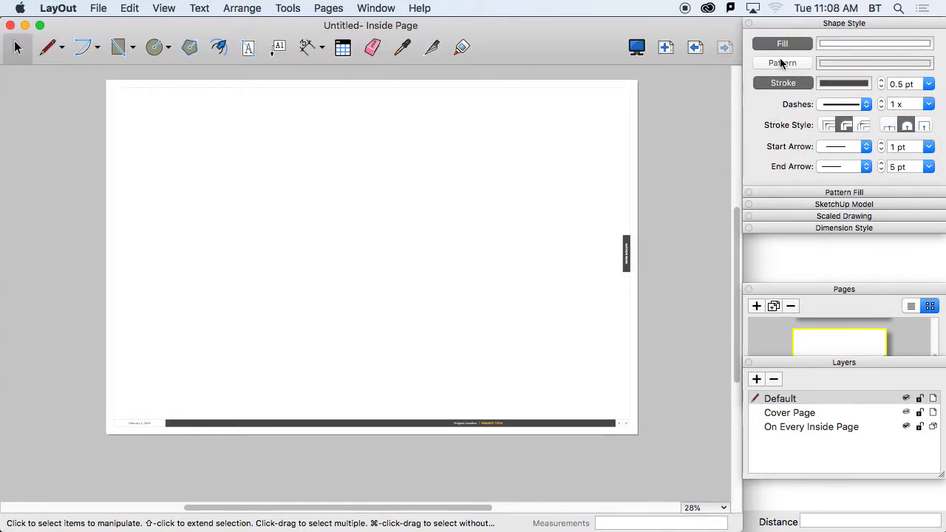
Step: Examine the shape style's stroke width, stroke color and dash pattern settings
left_click(883, 87)
left_click(882, 79)
left_click(850, 84)
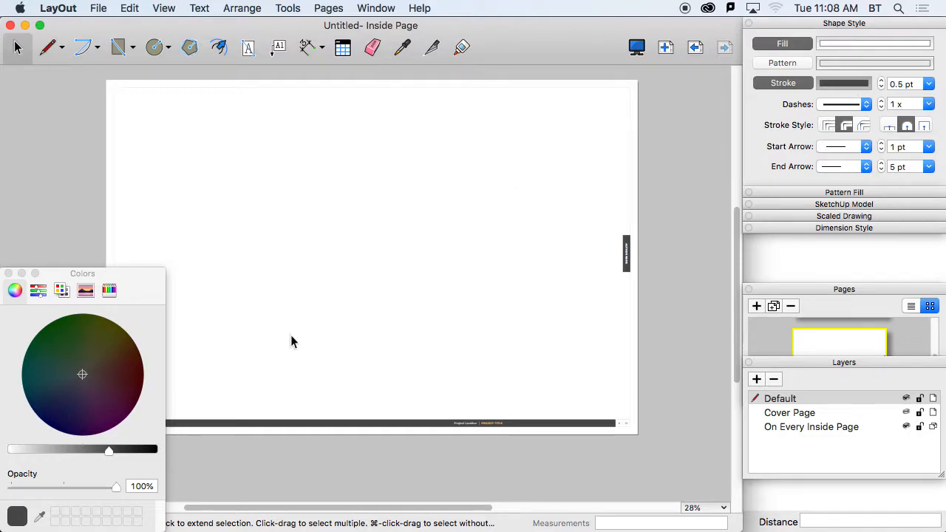
left_click(8, 274)
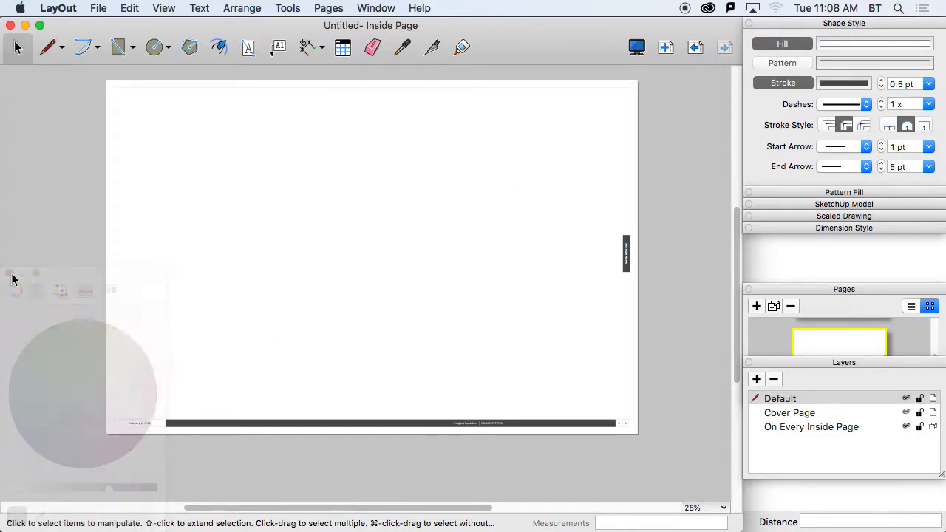
left_click(865, 105)
left_click(788, 106)
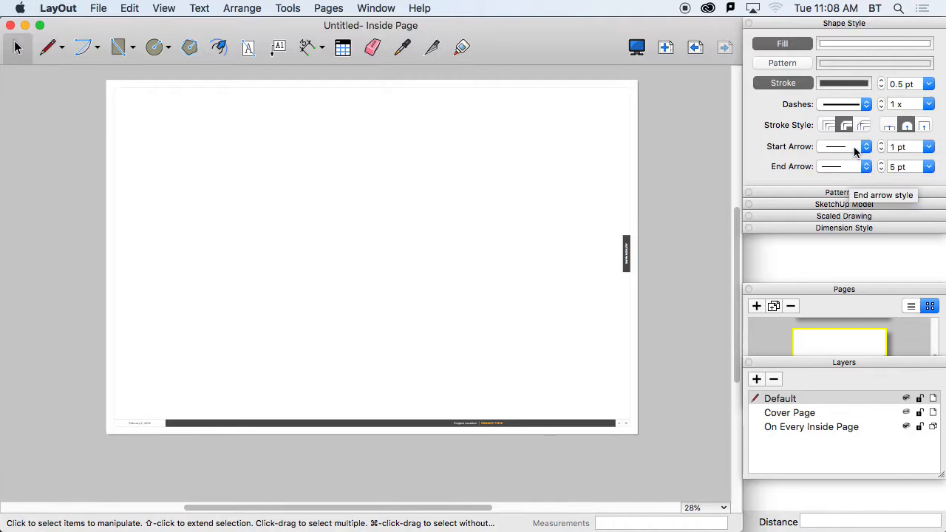
Step: Collapse the shape style settings and browse the Black Linework patterns within the Geometric Tiles pattern fills
left_click(840, 21)
left_click(868, 35)
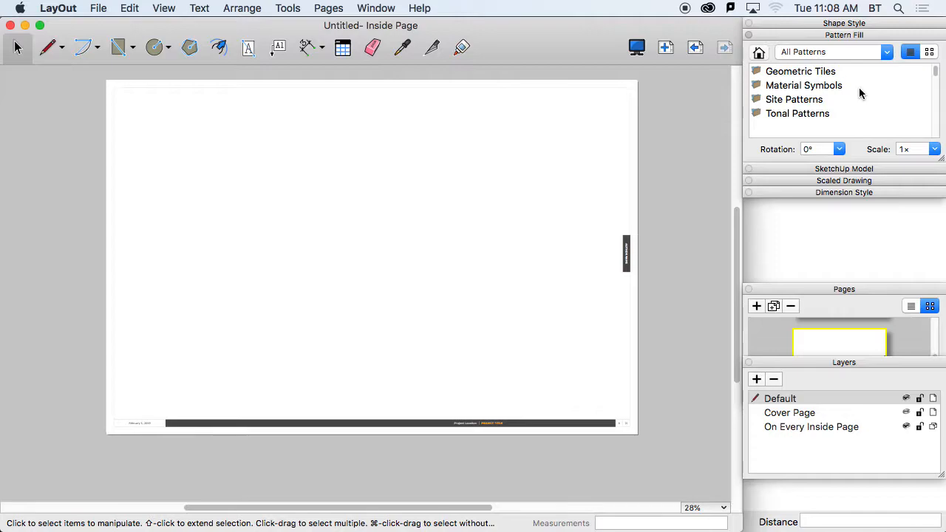
double_click(819, 71)
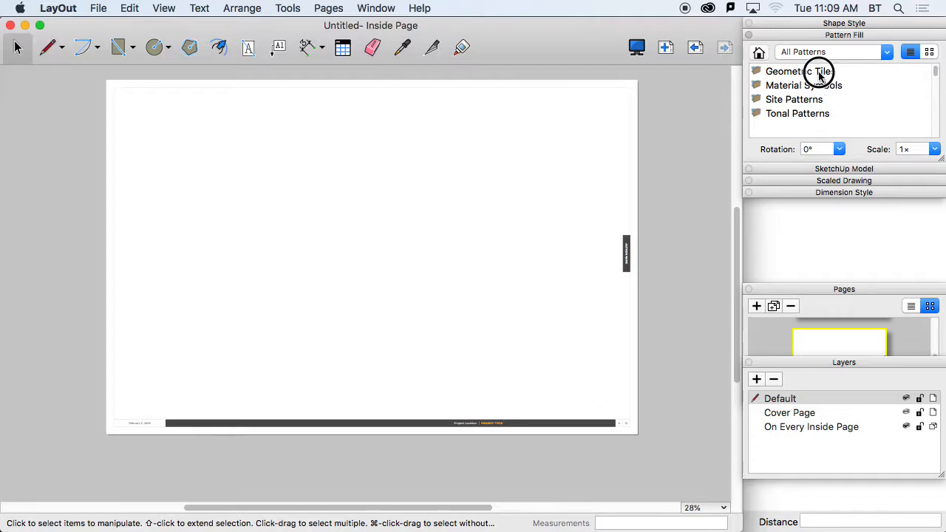
left_click(816, 73)
double_click(816, 72)
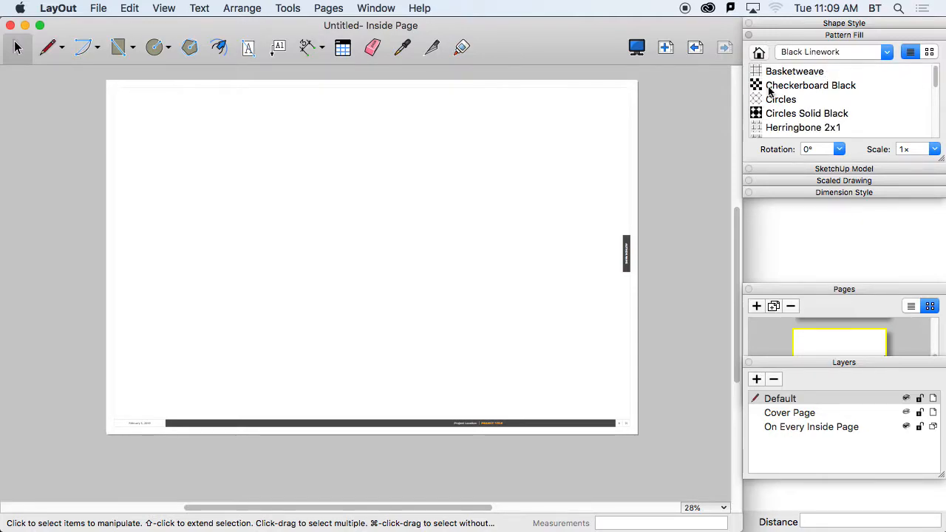
scroll(798, 124, "down", 5)
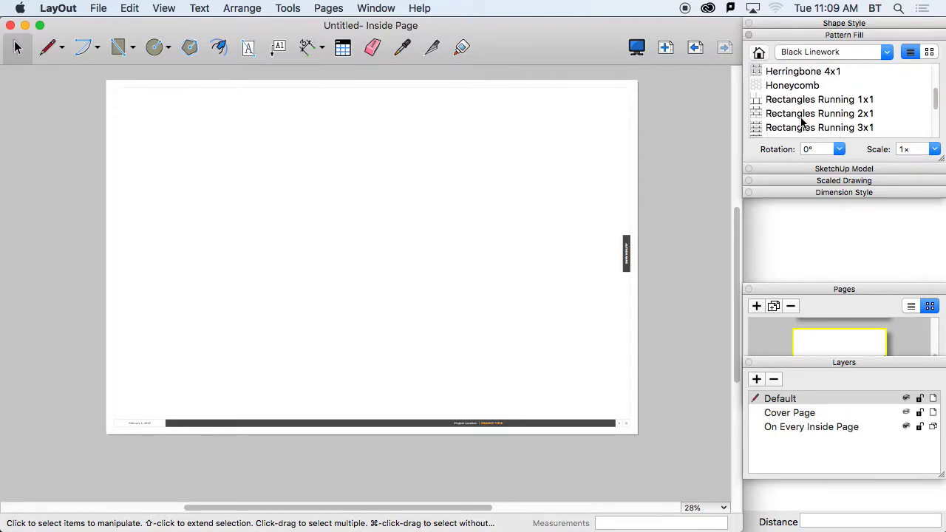
scroll(802, 123, "down", 2)
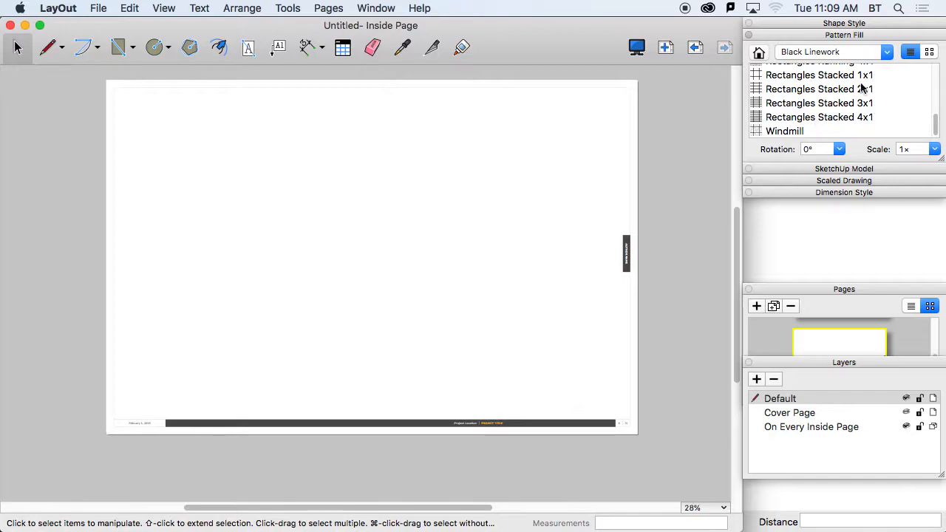
Step: Switch the pattern fill collection to Material Symbols and select the Adobe Rammed Earth pattern
left_click(878, 55)
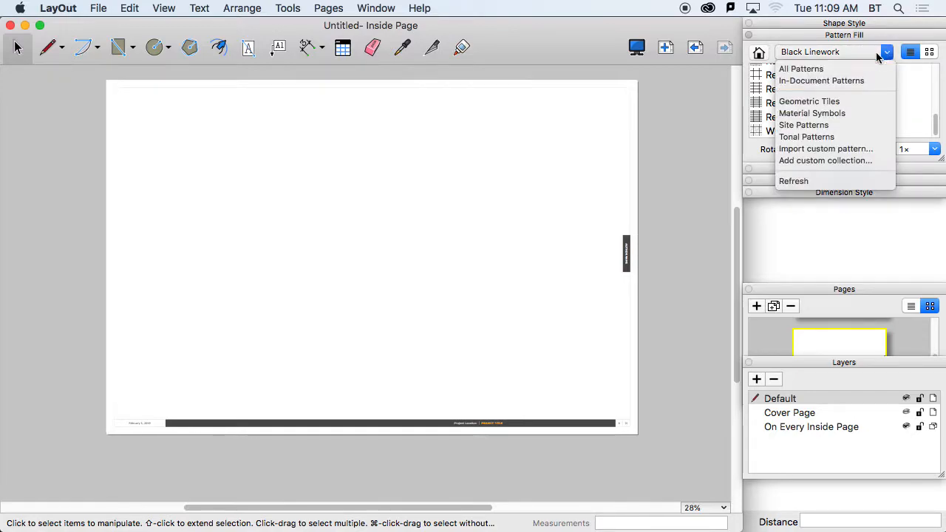
left_click(878, 56)
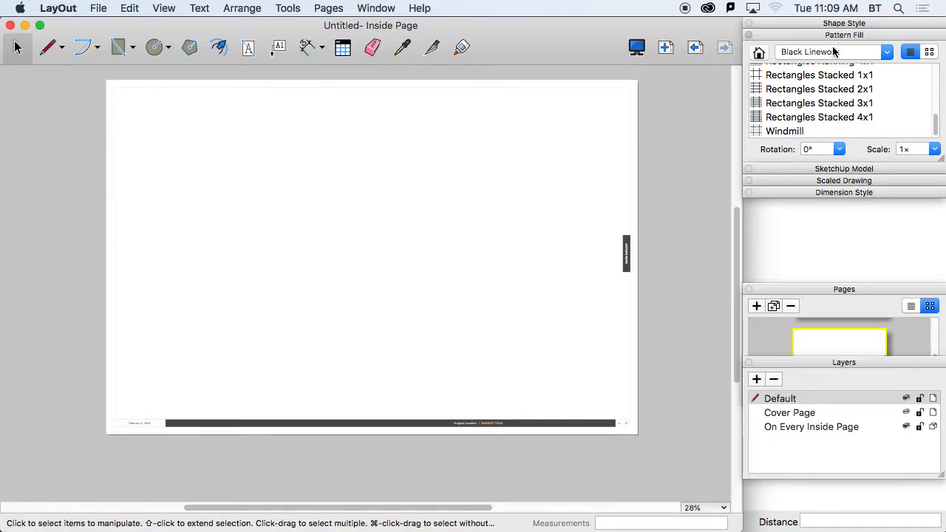
left_click(759, 54)
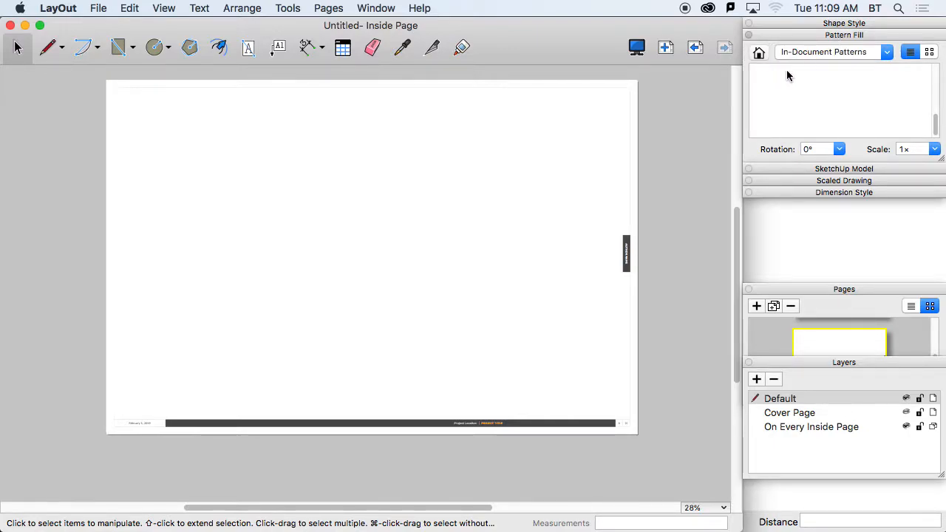
left_click(851, 53)
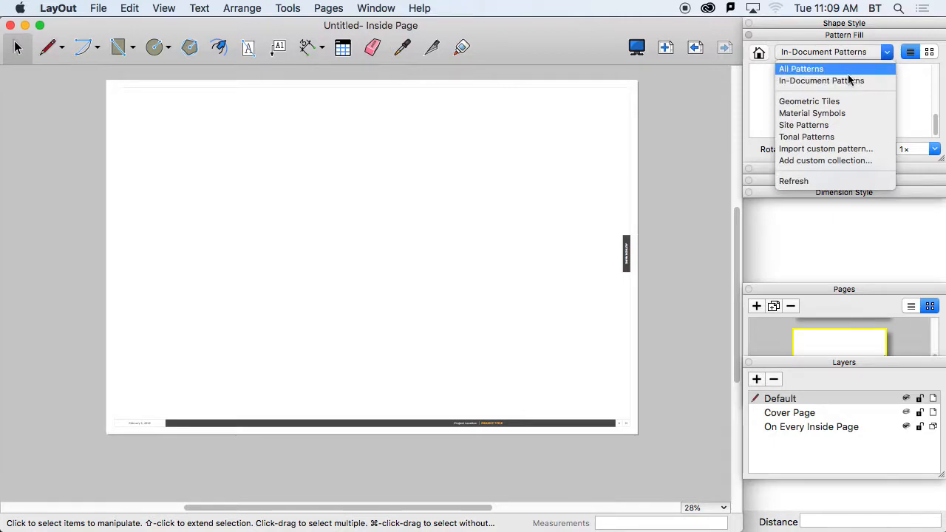
left_click(850, 113)
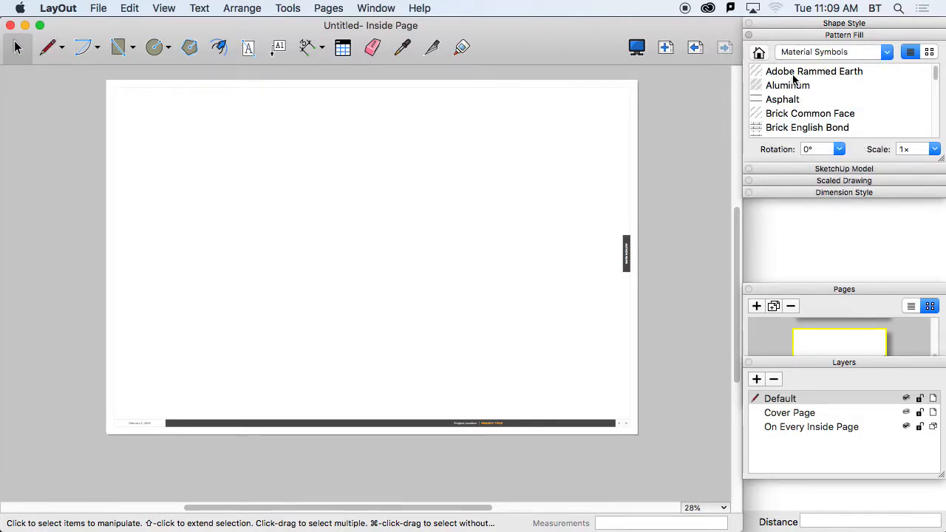
left_click(797, 74)
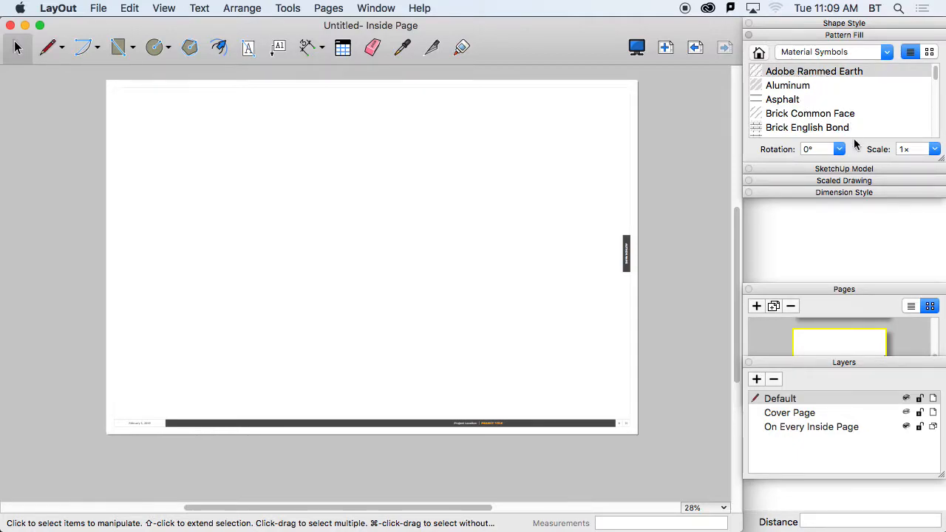
Step: Examine the SketchUp Model view and style settings, collapsing the pattern fills and the model settings
left_click(839, 169)
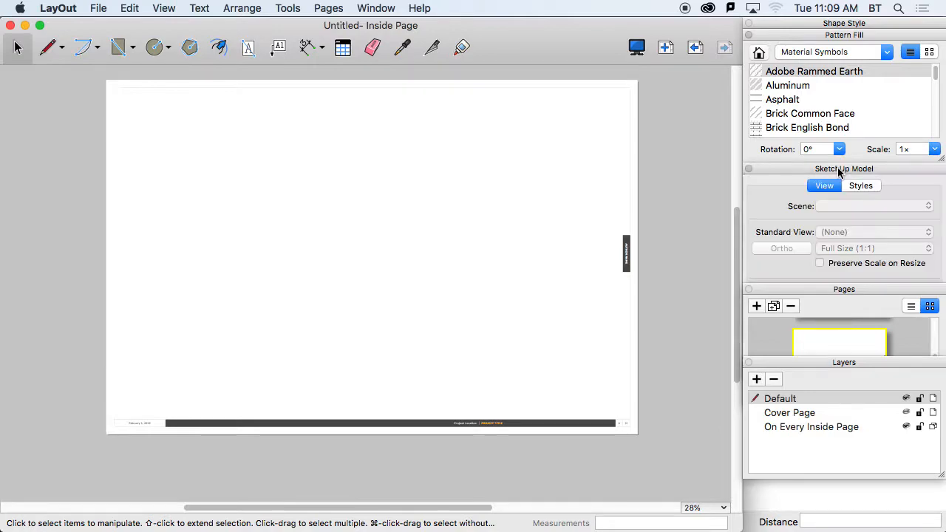
left_click(836, 35)
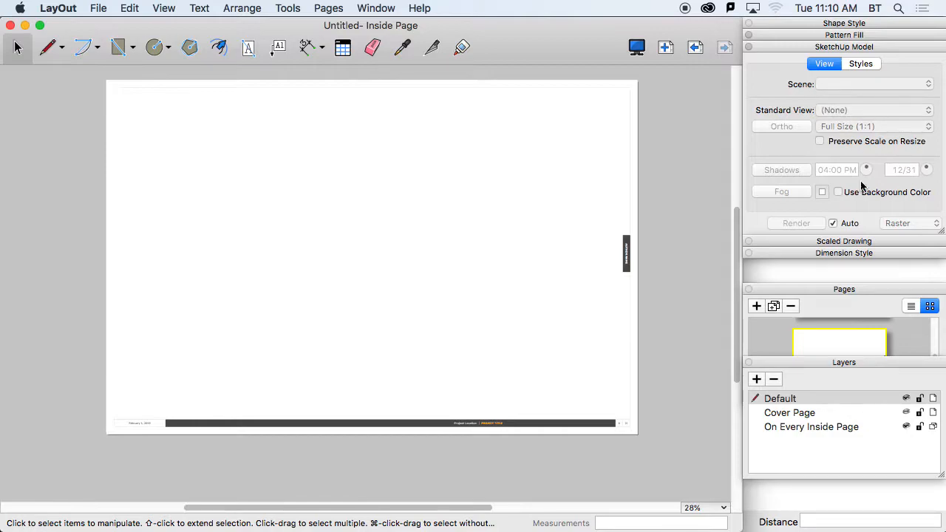
left_click(870, 63)
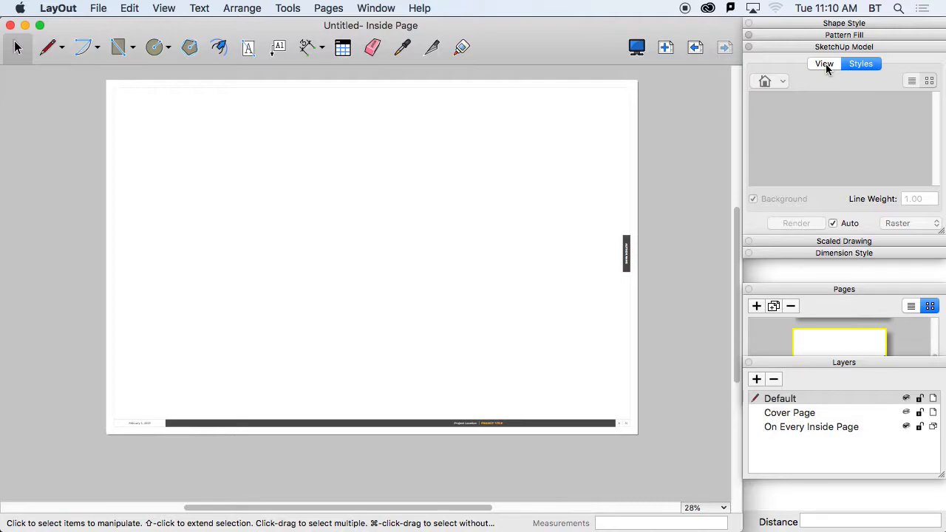
left_click(839, 49)
Step: Examine the Scaled Drawing and Dimension Style settings, collapsing each one after viewing it
left_click(868, 60)
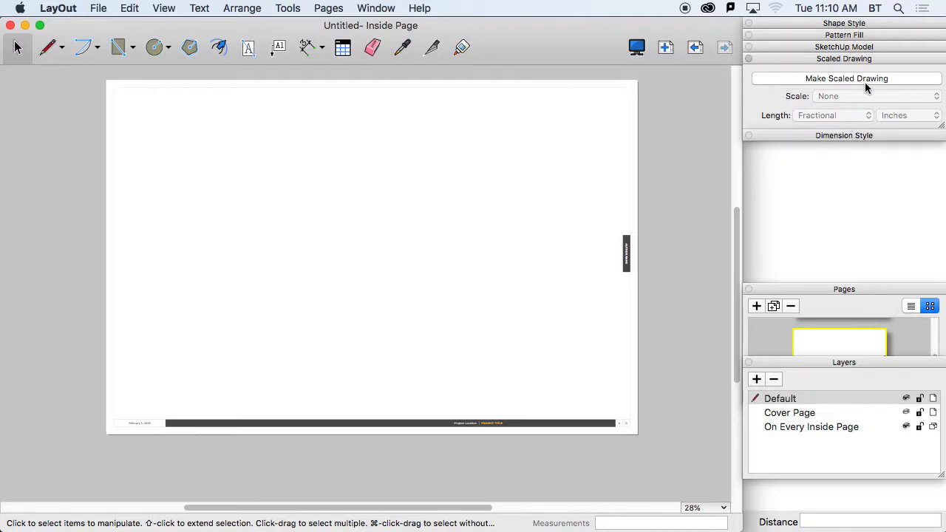
left_click(851, 62)
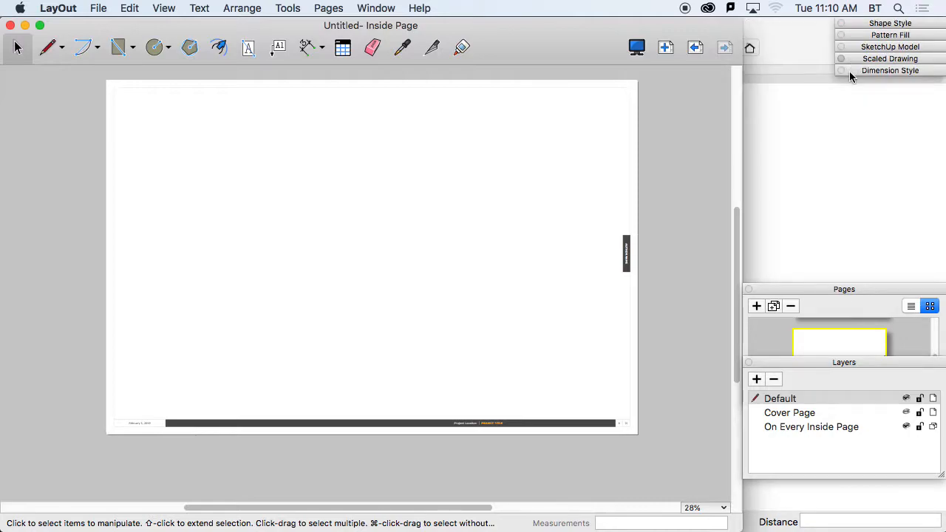
left_click(867, 71)
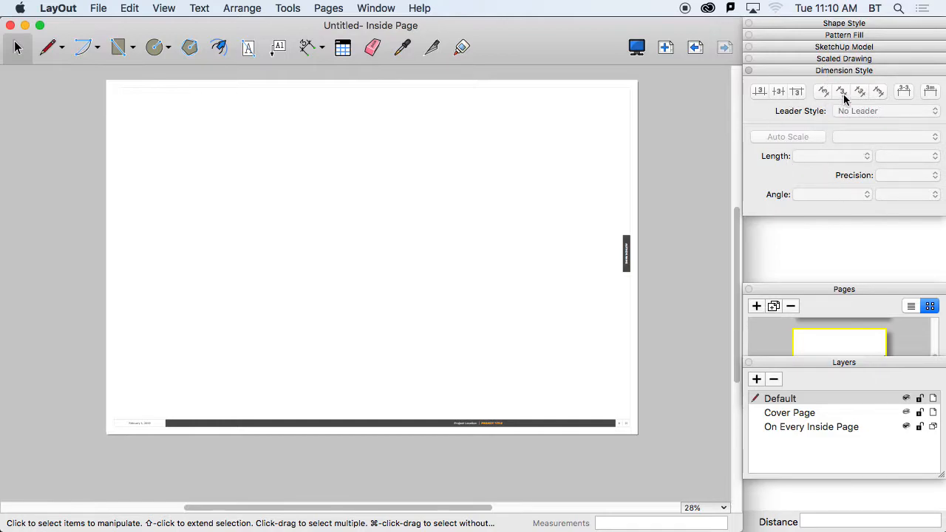
left_click(841, 71)
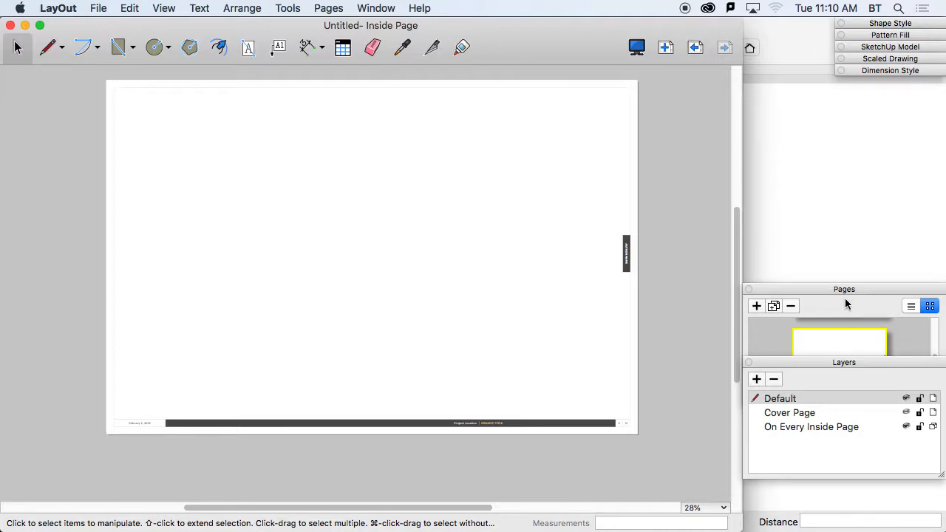
Step: Dock the page thumbnails directly beneath the collapsed Dimension Style settings
left_click_drag(844, 289, 877, 81)
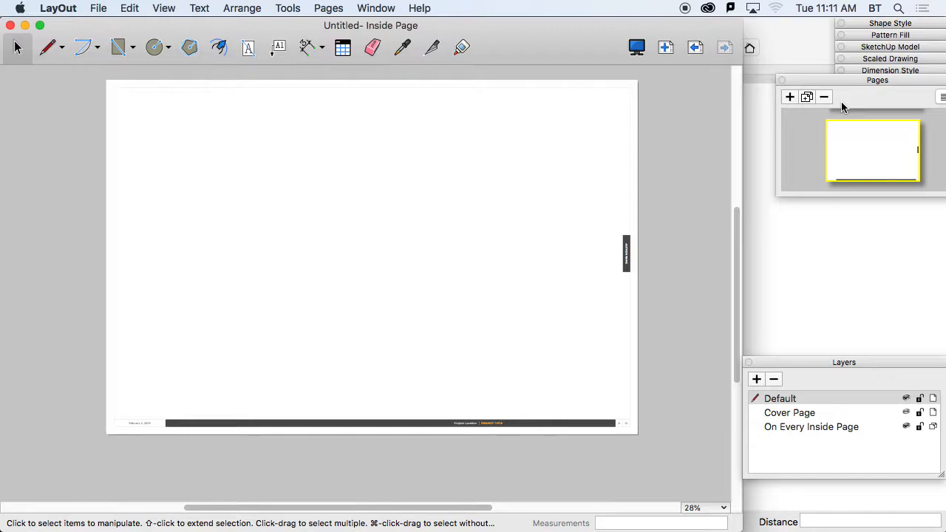
left_click_drag(851, 80, 807, 86)
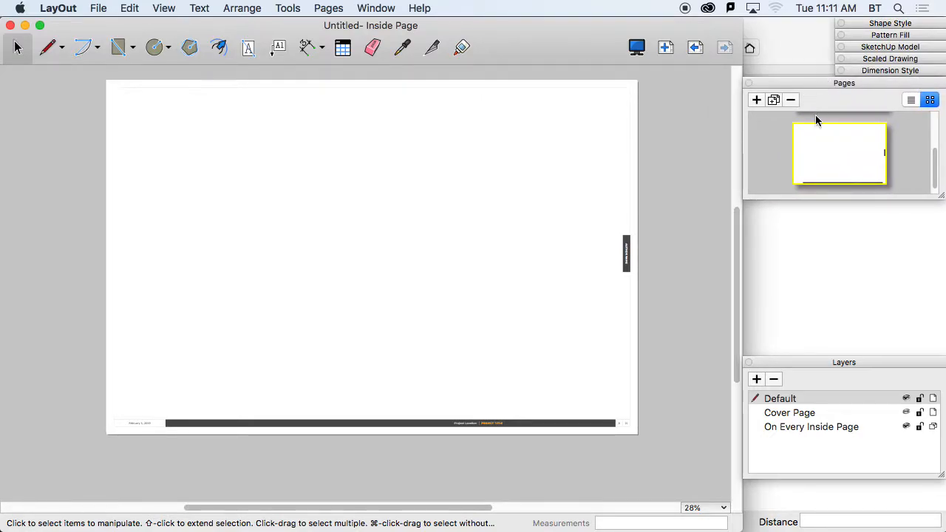
mouse_move(935, 165)
left_mouse_down()
mouse_move(934, 122)
mouse_move(934, 165)
left_mouse_up()
left_click_drag(734, 249, 749, 234)
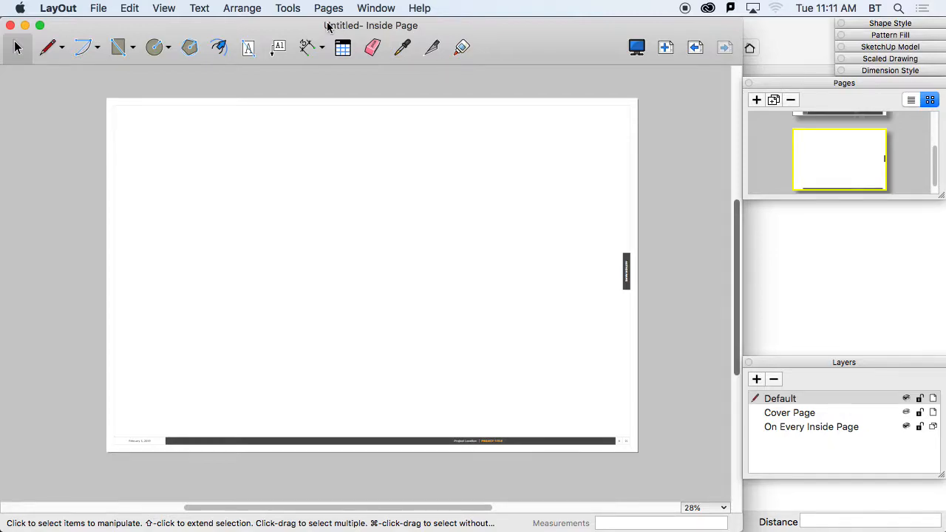
Step: Switch between the inside page and the cover page, and insert a new page after the cover page
left_click(695, 47)
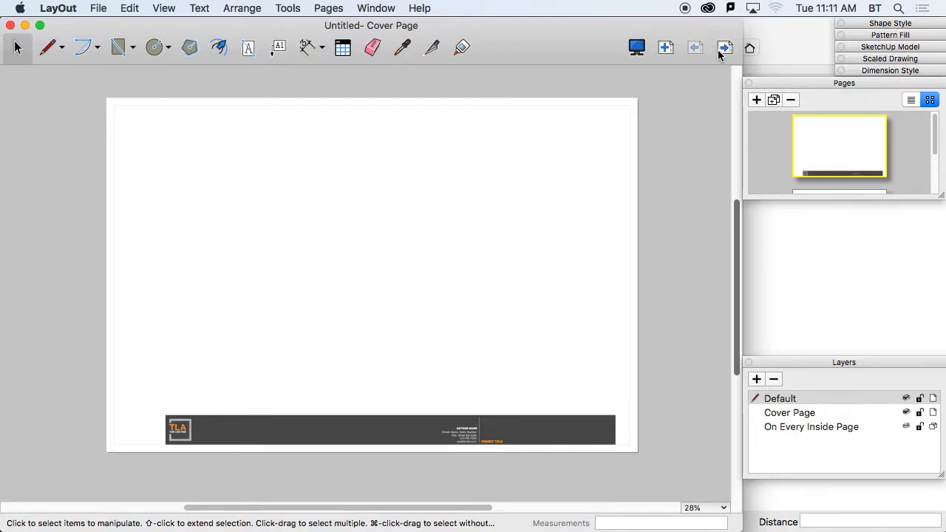
left_click(721, 50)
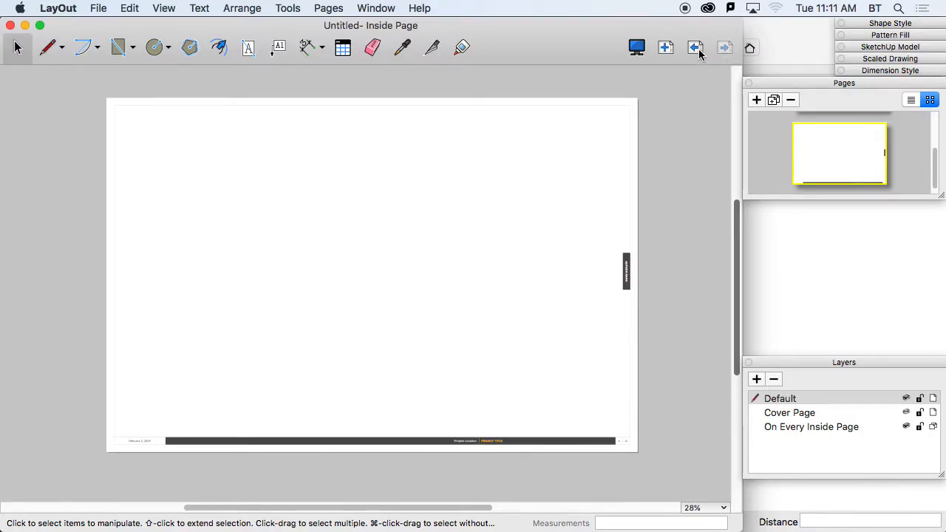
left_click(695, 51)
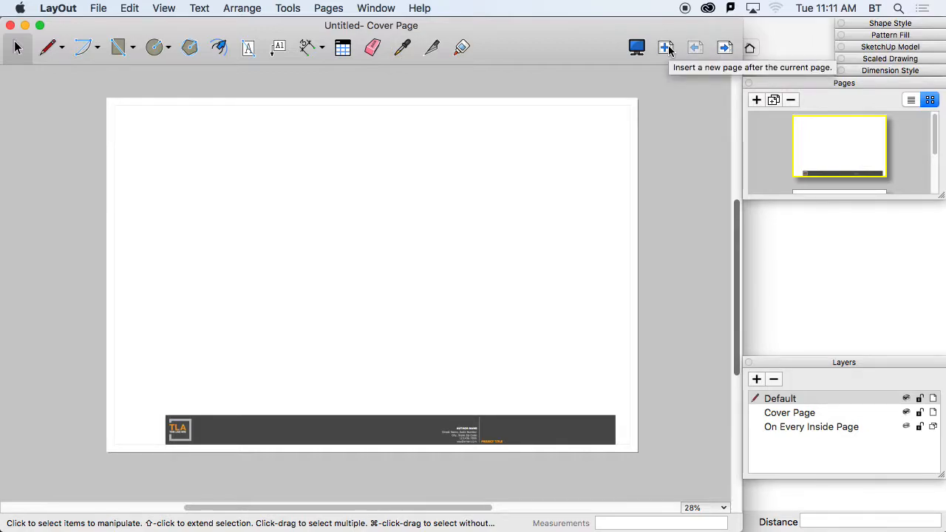
left_click(666, 48)
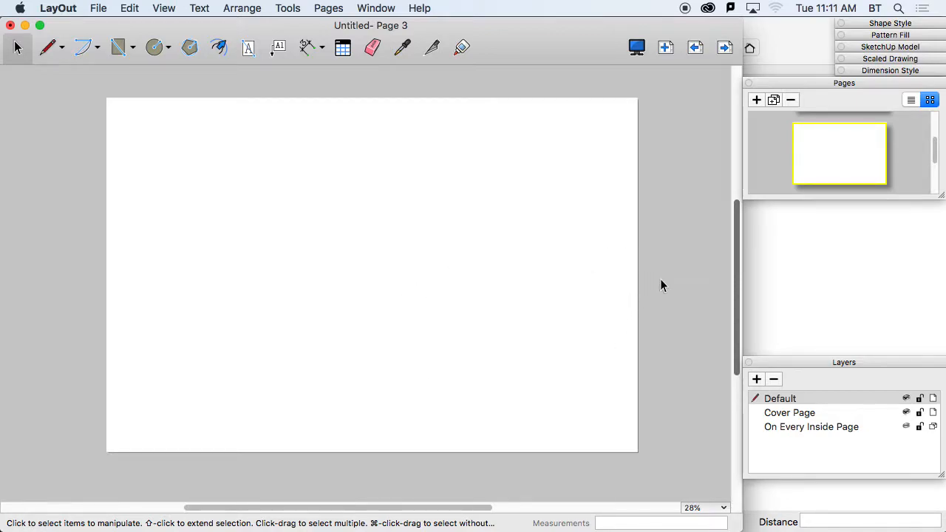
Step: Present the document full screen, paging back and forth through its pages, and leave the presentation
left_click(637, 48)
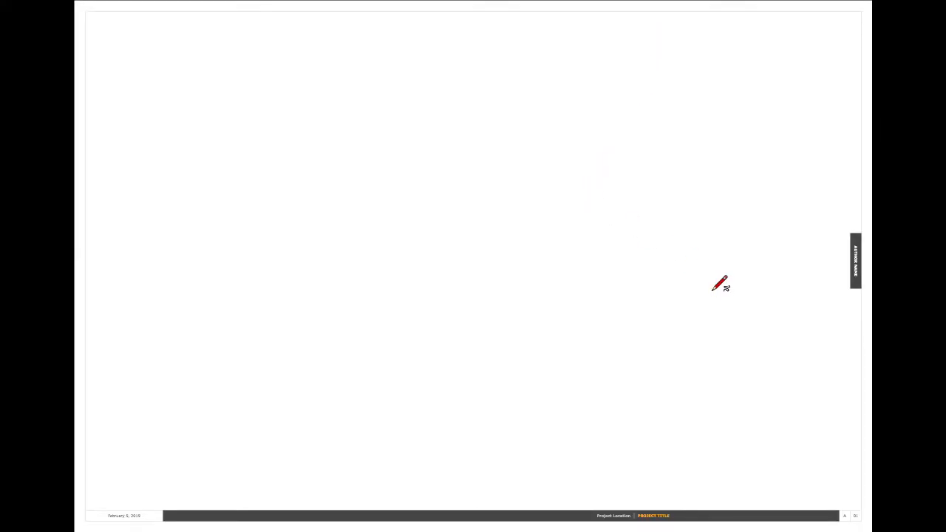
key("Left")
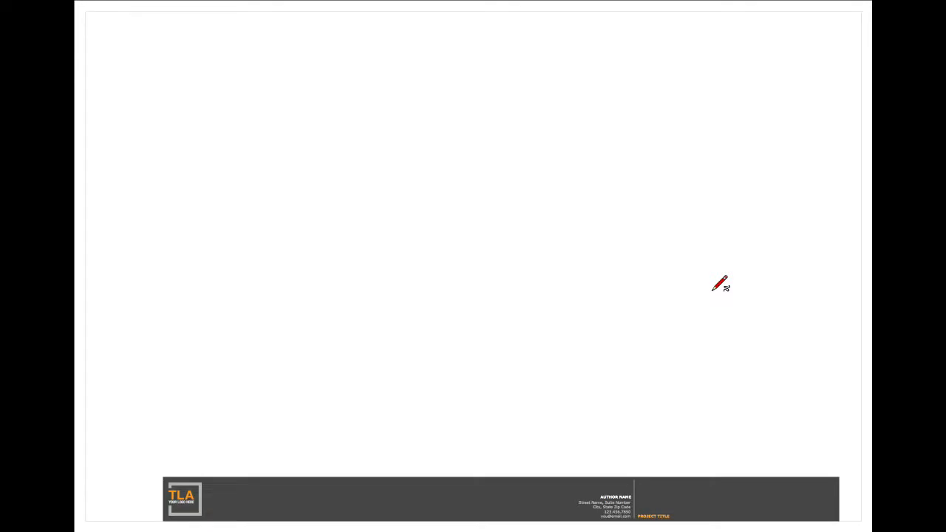
key("Right")
key("Escape")
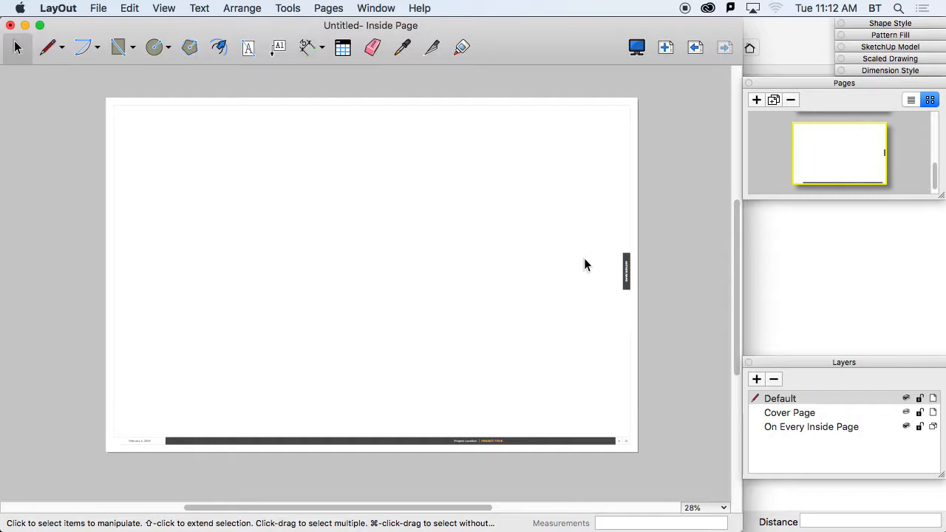
Step: Select the inside page among the page thumbnails and add a new page after it
mouse_move(935, 178)
left_mouse_down()
mouse_move(931, 110)
mouse_move(934, 170)
left_mouse_up()
left_click(868, 146)
left_click(857, 178)
left_click(845, 158)
left_click(756, 99)
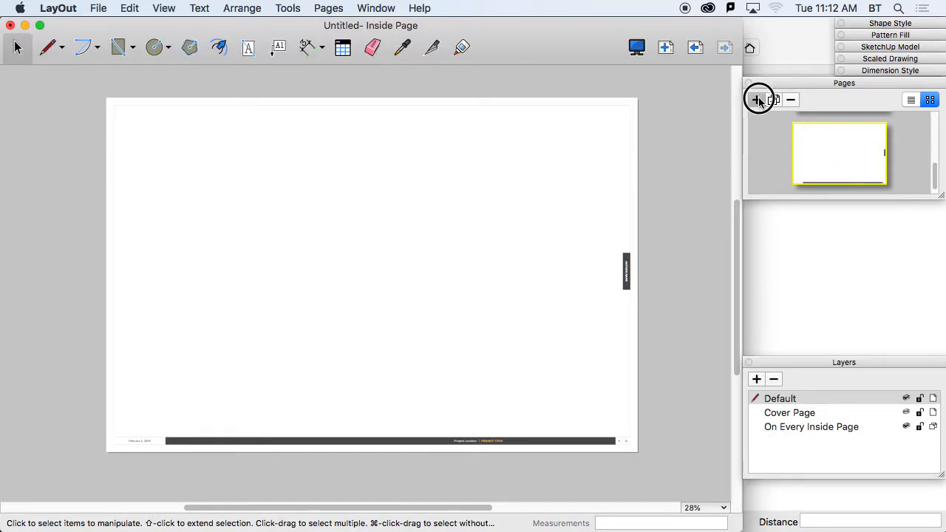
mouse_move(936, 177)
left_mouse_down()
mouse_move(936, 143)
mouse_move(935, 198)
mouse_move(929, 110)
mouse_move(930, 181)
mouse_move(924, 148)
mouse_move(923, 169)
mouse_move(933, 176)
left_mouse_up()
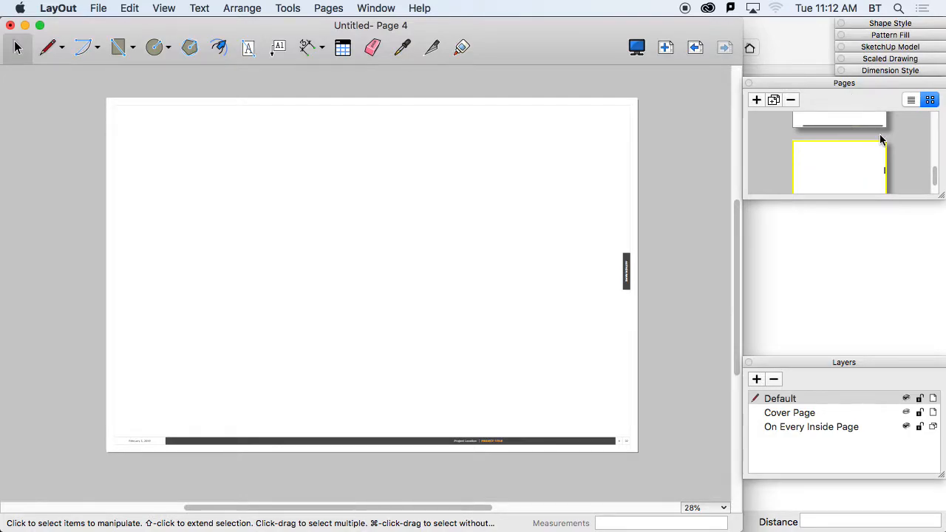
Step: Collapse the page thumbnails, dock the layer list directly beneath them, and select the Cover Page layer
left_click(853, 86)
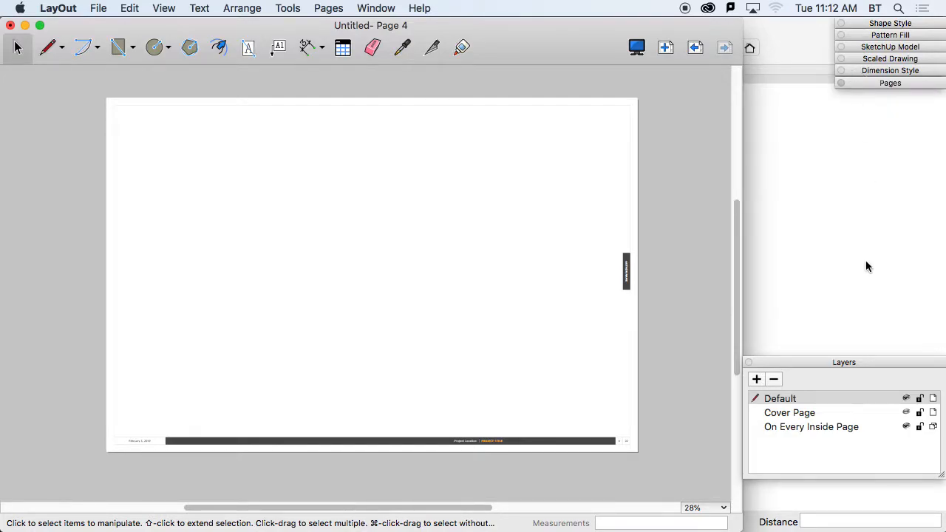
left_click_drag(852, 362, 851, 95)
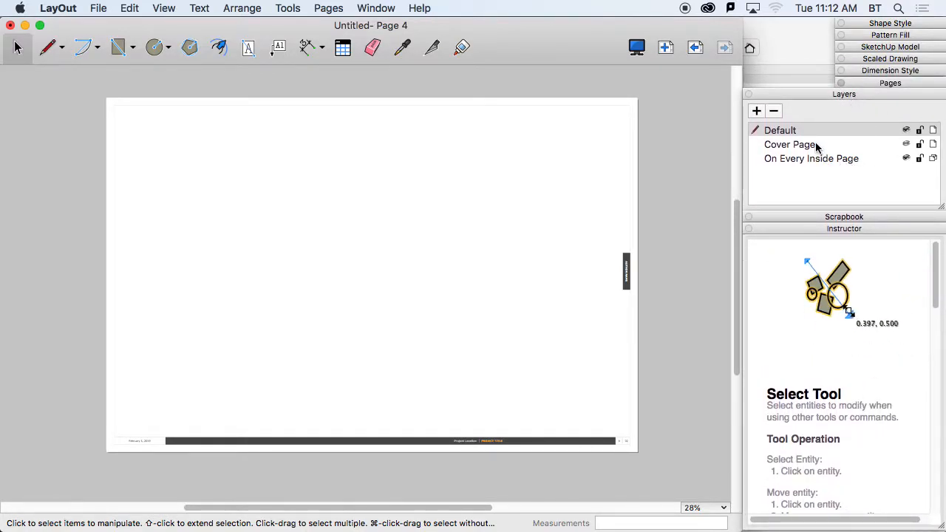
left_click(787, 145)
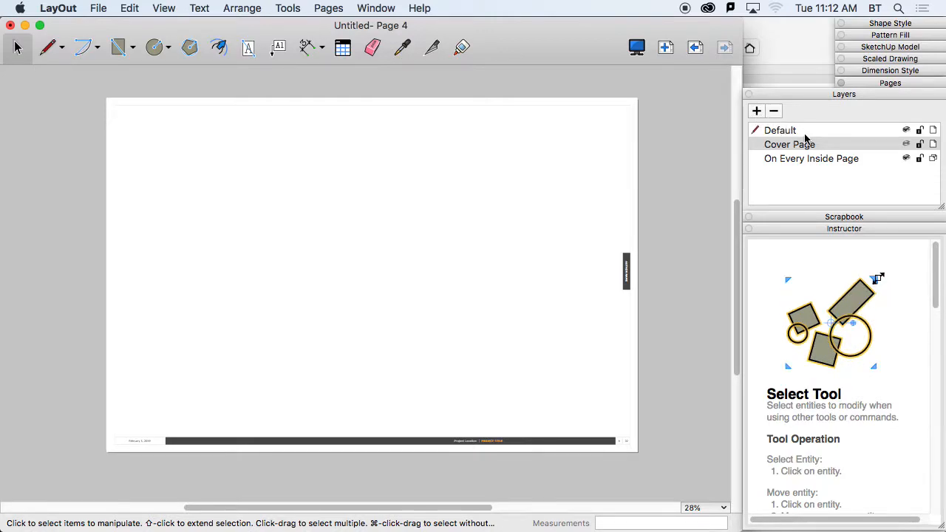
Step: Collapse the layer list, expand the Scrapbook, and switch from the arrows to the People collection
left_click(838, 95)
left_click(841, 106)
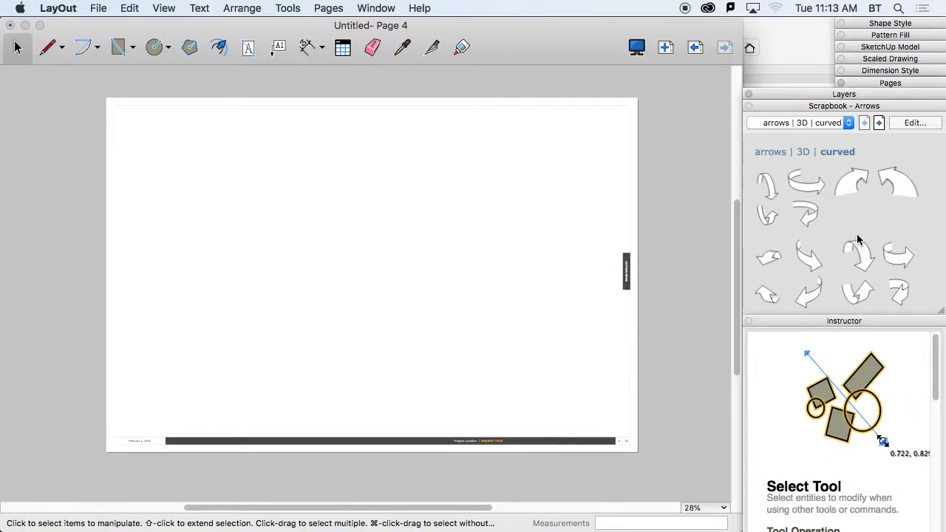
left_click(847, 123)
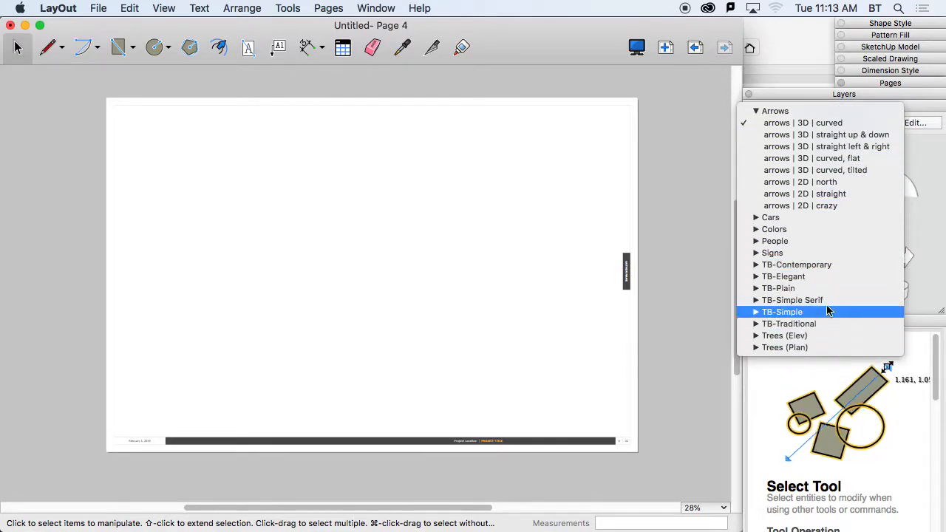
left_click(816, 241)
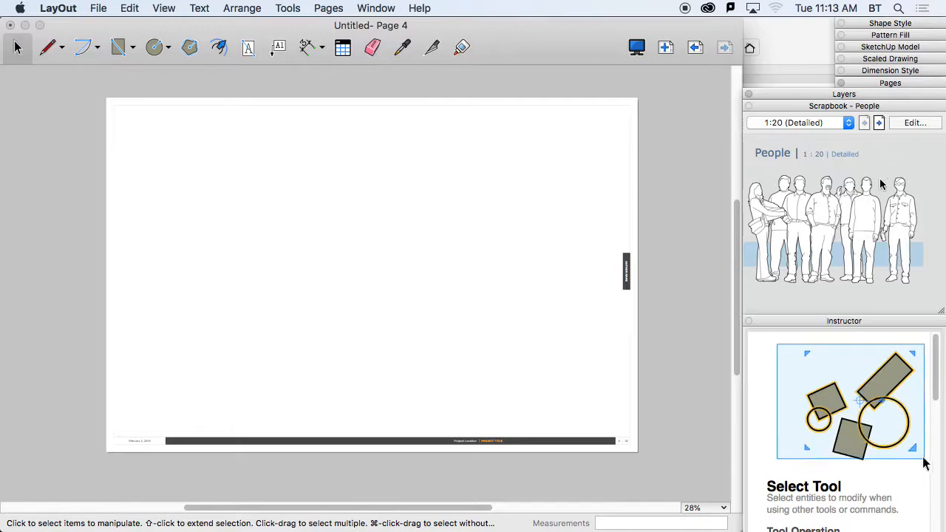
Step: Browse the People scrapbook through the 1:20 (Translucent), 1/2" = 1' (Detailed) and 3/8" = 1' (Detailed) figures
left_click(850, 126)
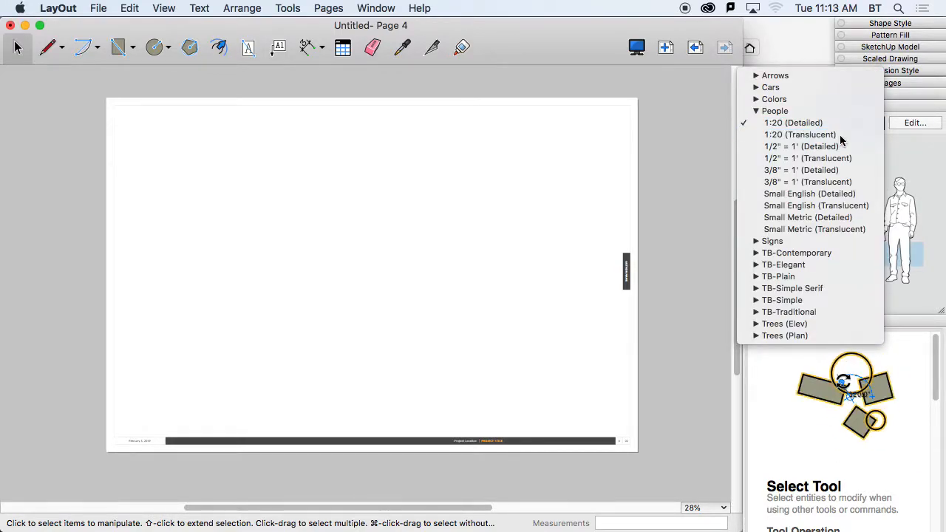
left_click(843, 130)
left_click(840, 134)
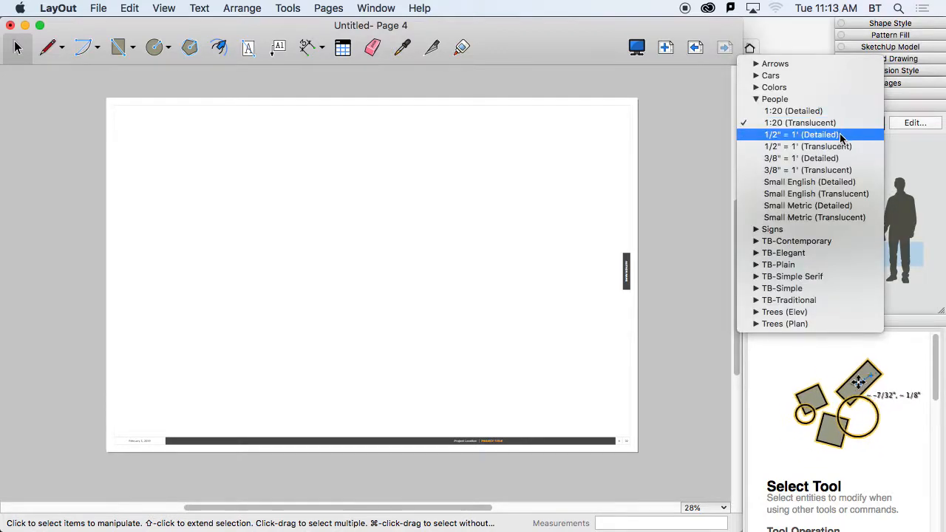
left_click(840, 136)
left_click(843, 126)
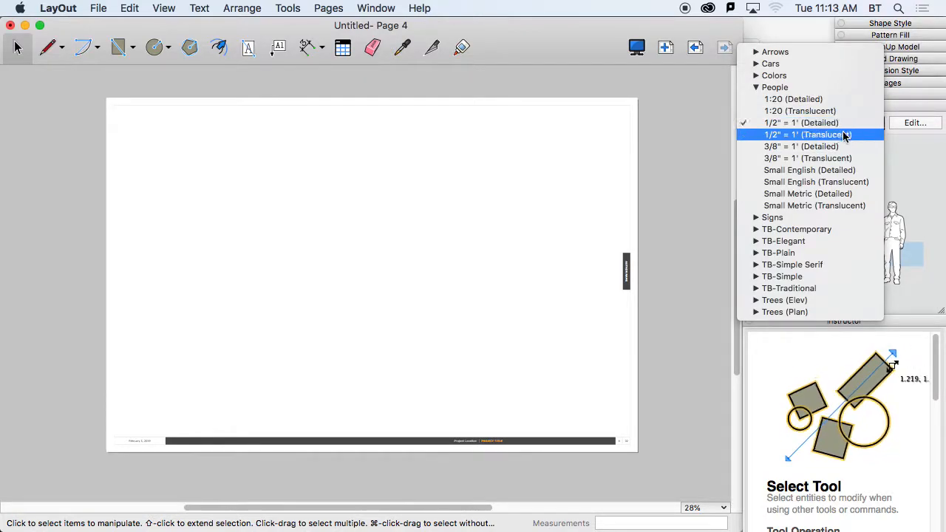
left_click(844, 146)
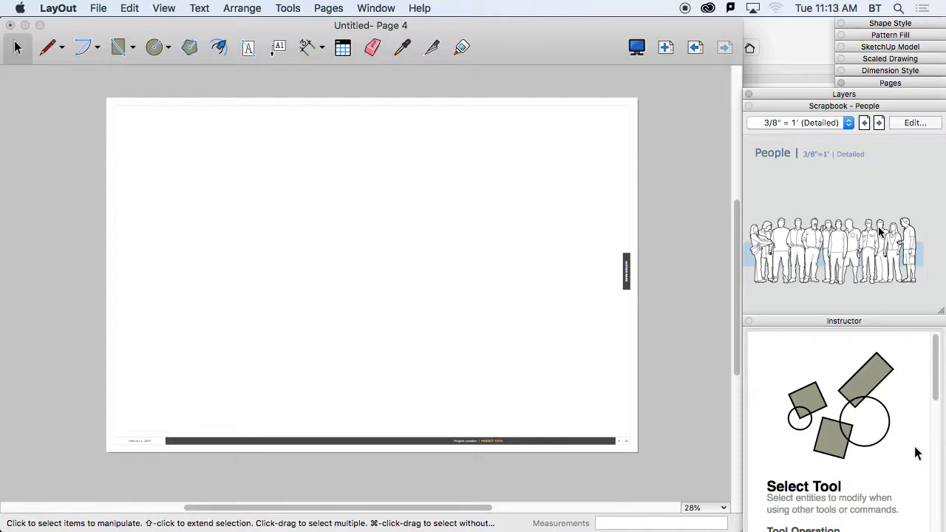
Step: Collapse the Scrapbook, close the Instructor, and dock Layers and Scrapbook beneath the collapsed Pages
left_click(840, 106)
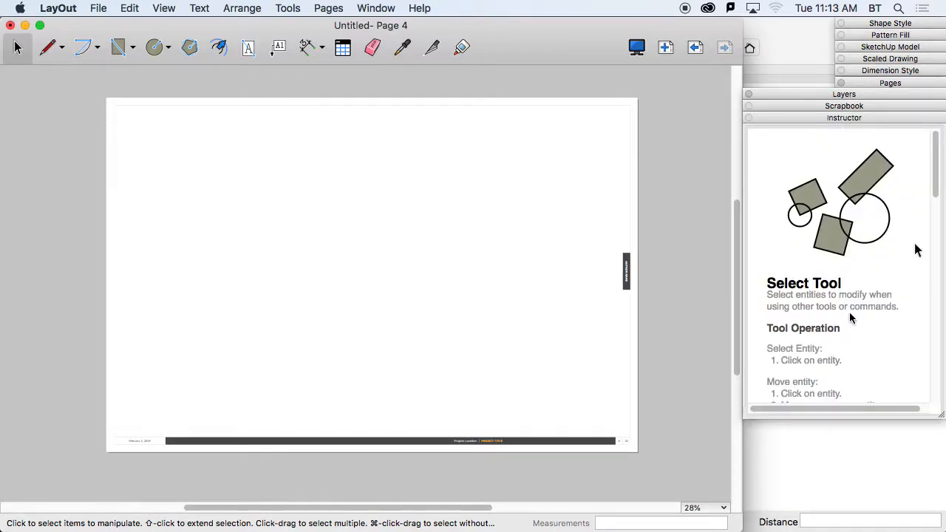
left_click(750, 119)
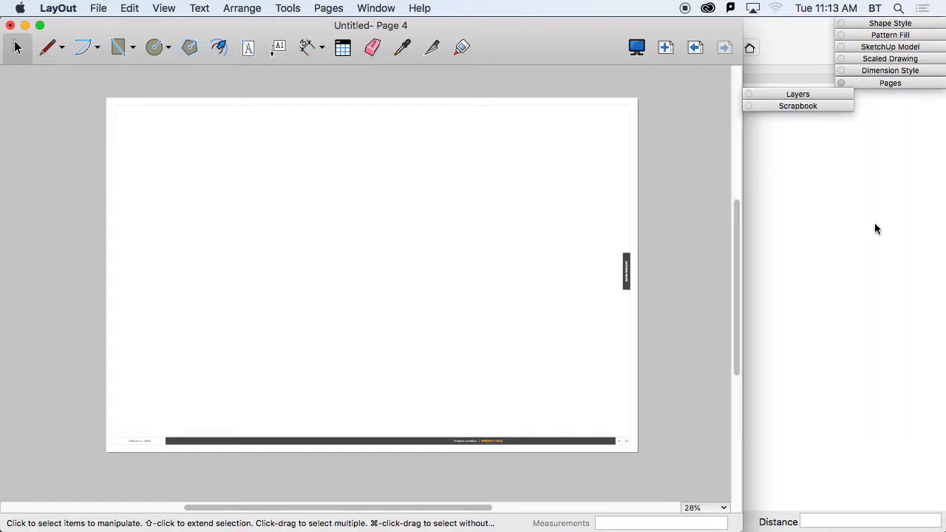
left_click_drag(805, 94, 894, 97)
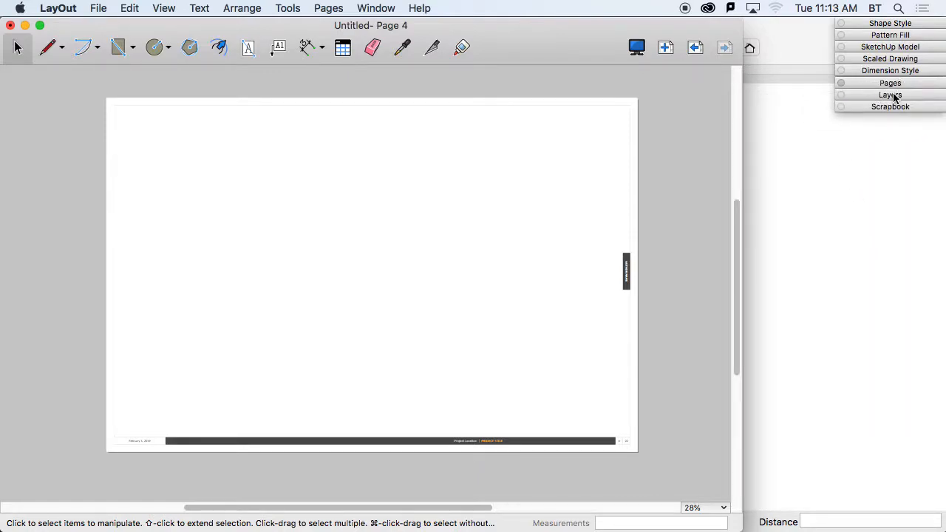